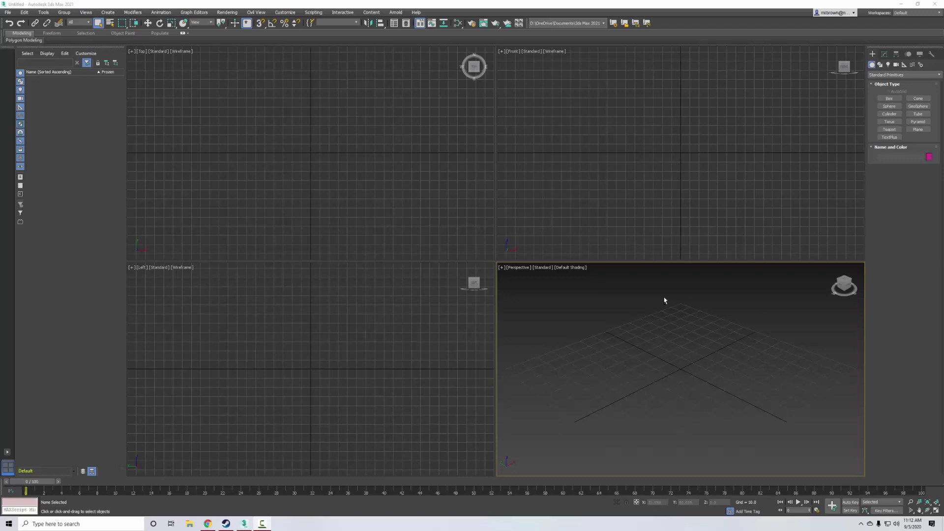
Create a long box at the centre of the perspective grid, about 15 long, 84 wide and 11 high.
{"action": "key", "text": "alt+w"}
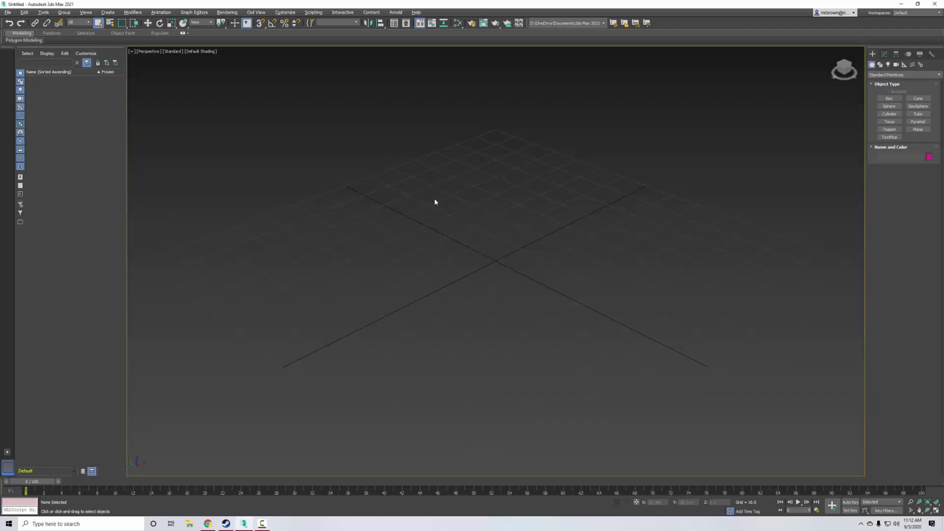
{"action": "middle_click_drag", "start_coordinate": [502, 318], "coordinate": [500, 303], "text": "alt"}
{"action": "left_click", "coordinate": [896, 98]}
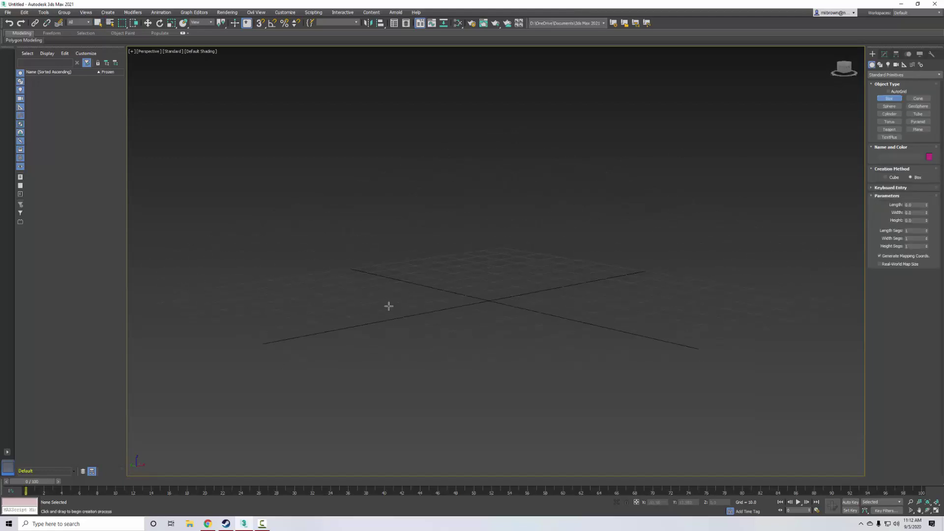
{"action": "left_click_drag", "start_coordinate": [367, 317], "coordinate": [621, 279]}
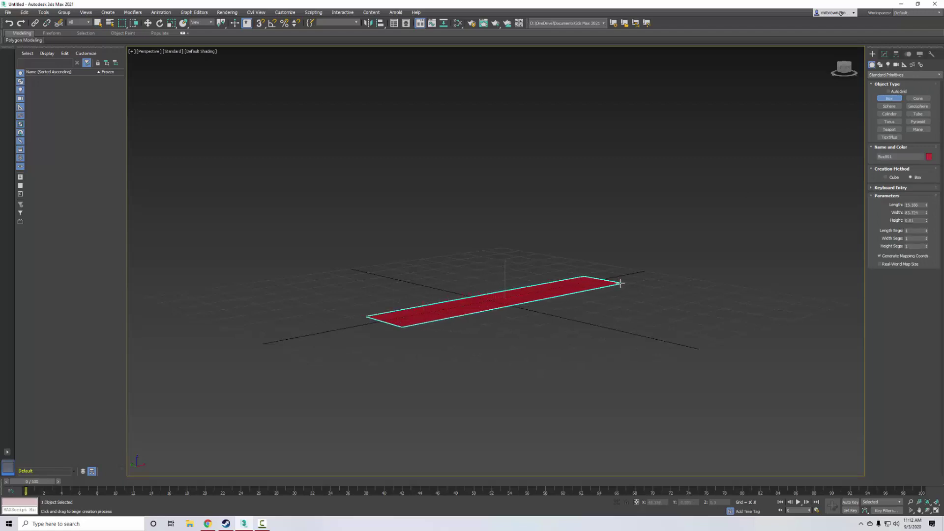
{"action": "left_click", "coordinate": [607, 240]}
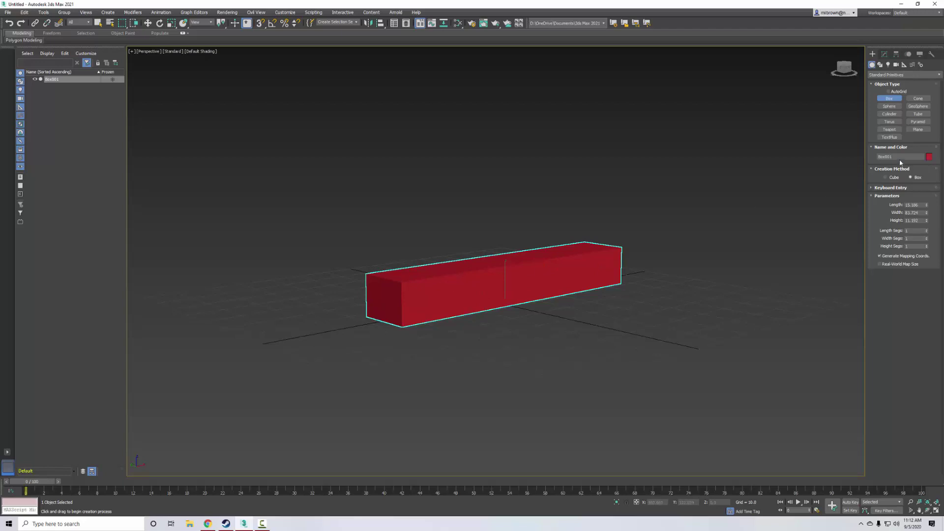
Create an upright cylinder in front of the box with a radius of about 4.6 and a height of about 33.6.
{"action": "left_click", "coordinate": [889, 114]}
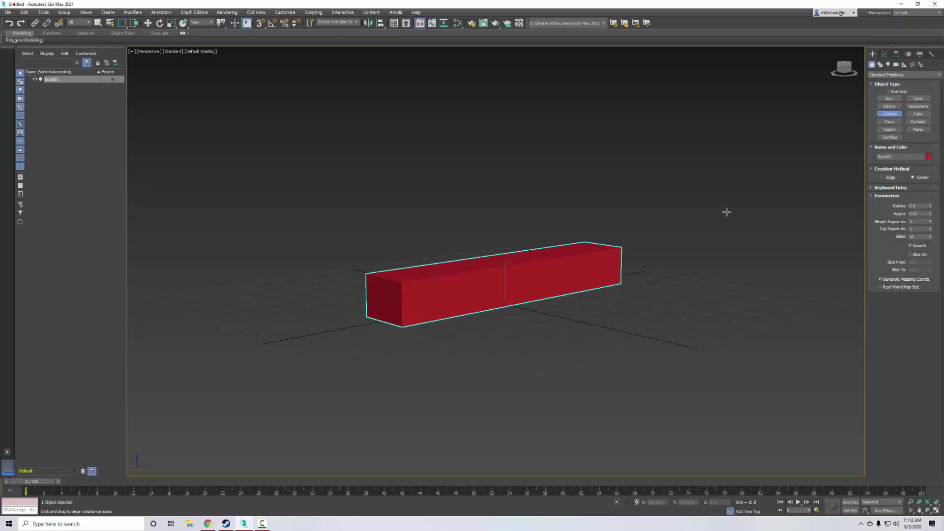
{"action": "left_click_drag", "start_coordinate": [552, 318], "coordinate": [571, 323]}
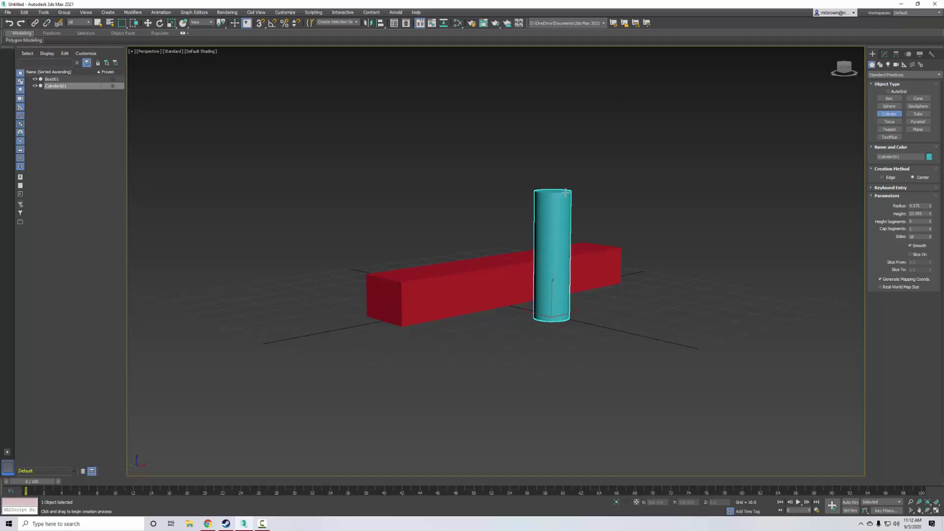
{"action": "left_click", "coordinate": [566, 192]}
Rotate the cylinder to 90 degrees on the Y axis so it lies parallel to the box.
{"action": "key", "text": "e"}
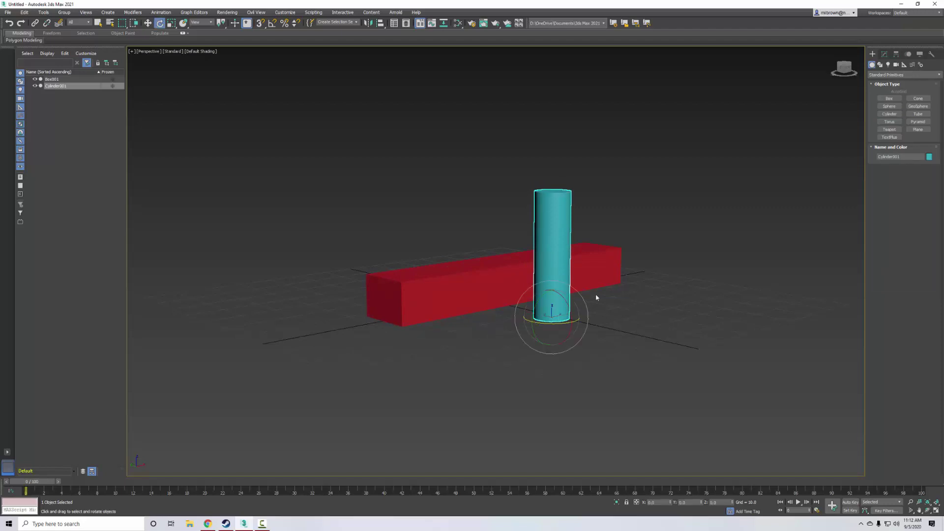
{"action": "left_click_drag", "start_coordinate": [533, 301], "coordinate": [525, 368]}
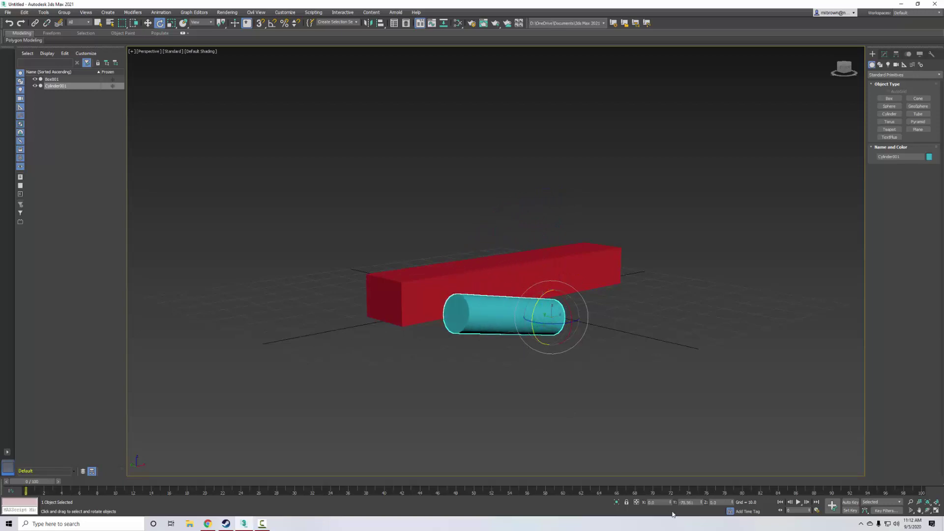
{"action": "double_click", "coordinate": [699, 502]}
{"action": "type", "text": "90"}
{"action": "key", "text": "Return"}
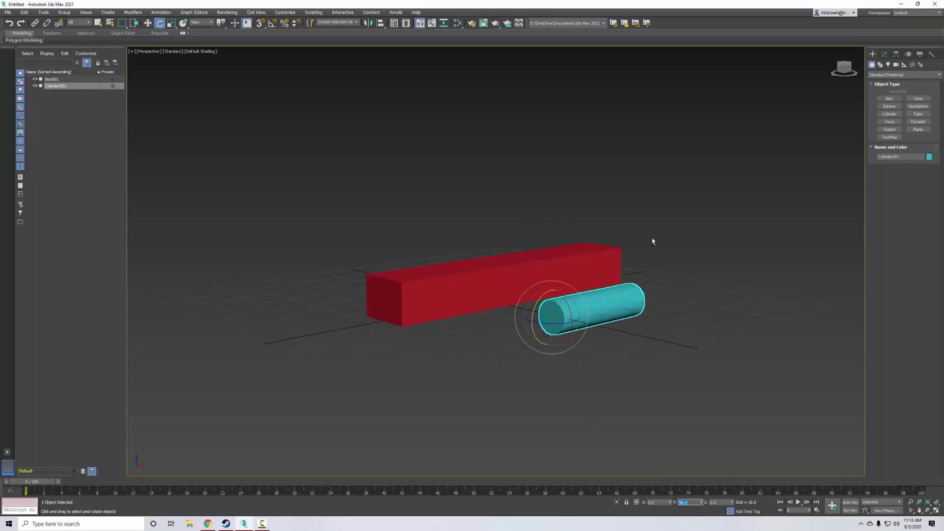
Move the cylinder to the far end of the box, beside its upper long edge.
{"action": "middle_click_drag", "start_coordinate": [653, 240], "coordinate": [609, 247], "text": "alt"}
{"action": "key", "text": "w"}
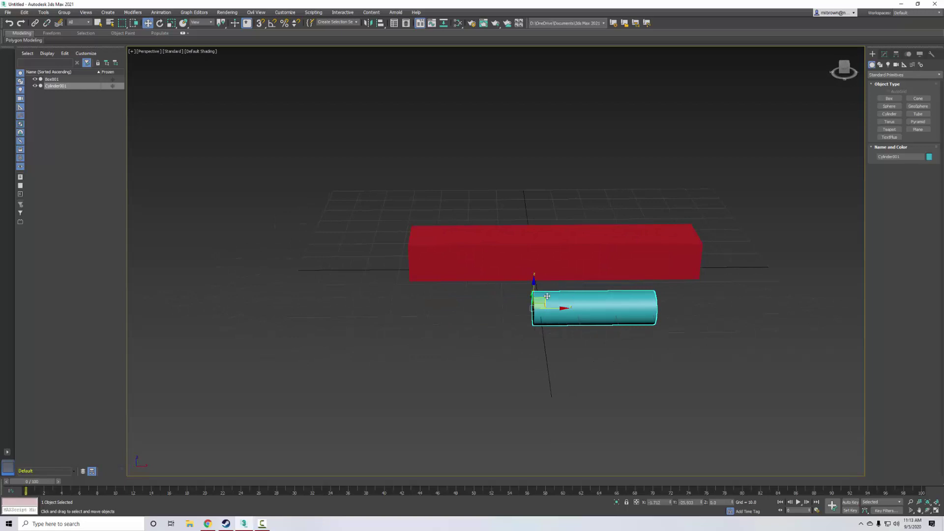
{"action": "left_click_drag", "start_coordinate": [544, 304], "coordinate": [621, 235]}
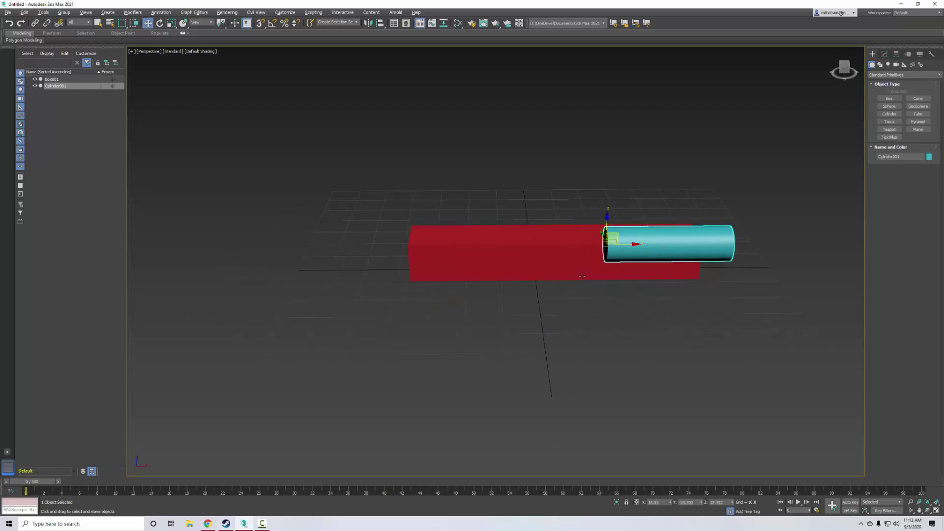
{"action": "middle_click_drag", "start_coordinate": [621, 235], "coordinate": [663, 247], "text": "alt"}
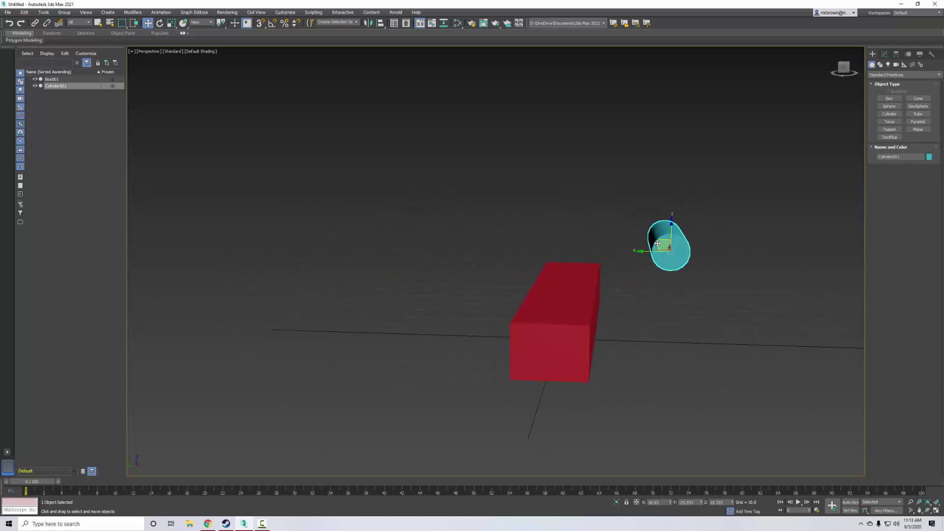
{"action": "left_click_drag", "start_coordinate": [665, 246], "coordinate": [612, 267]}
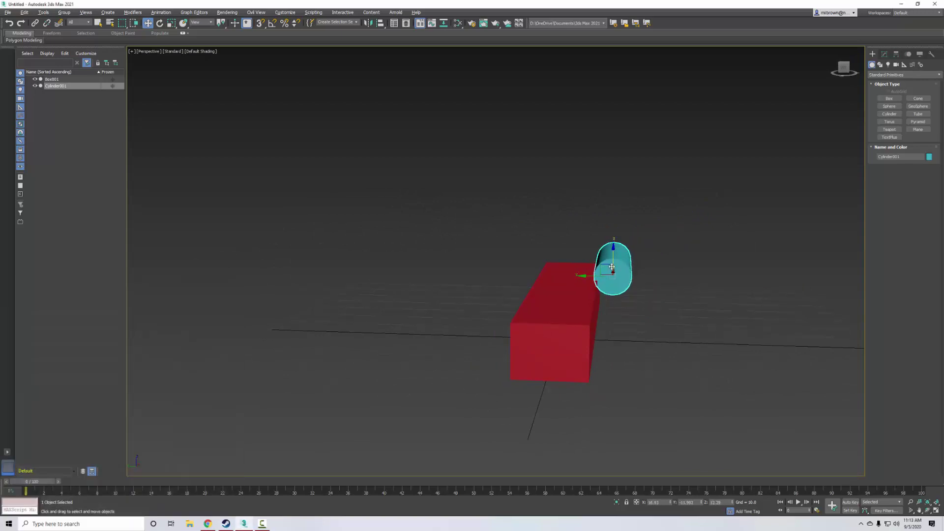
Nudge the cylinder against the box's upper corner in the Left view, and place one copy of it directly below.
{"action": "key", "text": "alt+w"}
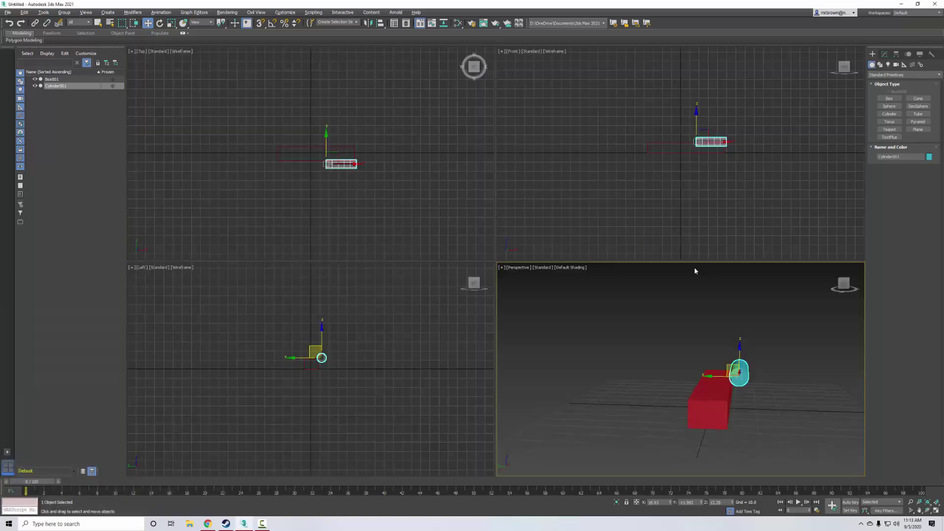
{"action": "middle_click", "coordinate": [339, 313]}
{"action": "key", "text": "alt+w"}
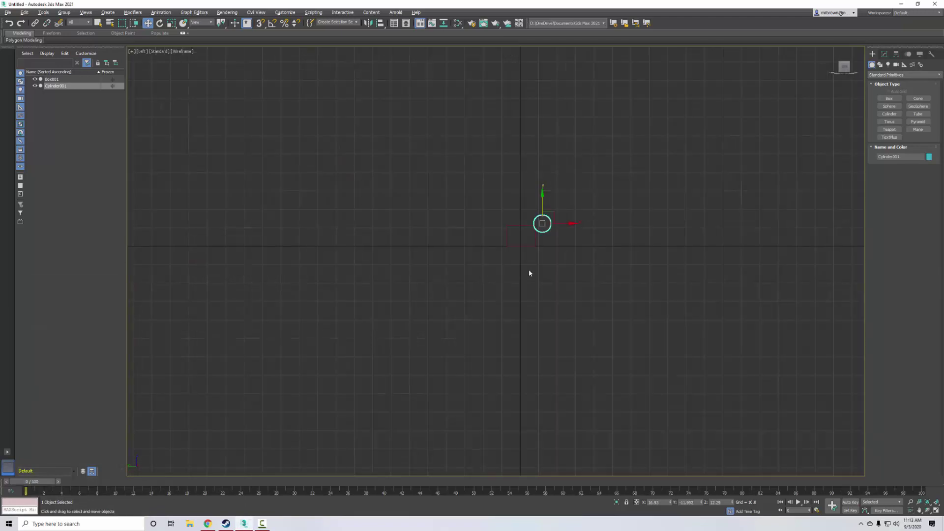
{"action": "scroll", "coordinate": [529, 273], "scroll_direction": "up", "scroll_amount": 5}
{"action": "middle_click_drag", "start_coordinate": [541, 252], "coordinate": [481, 171]}
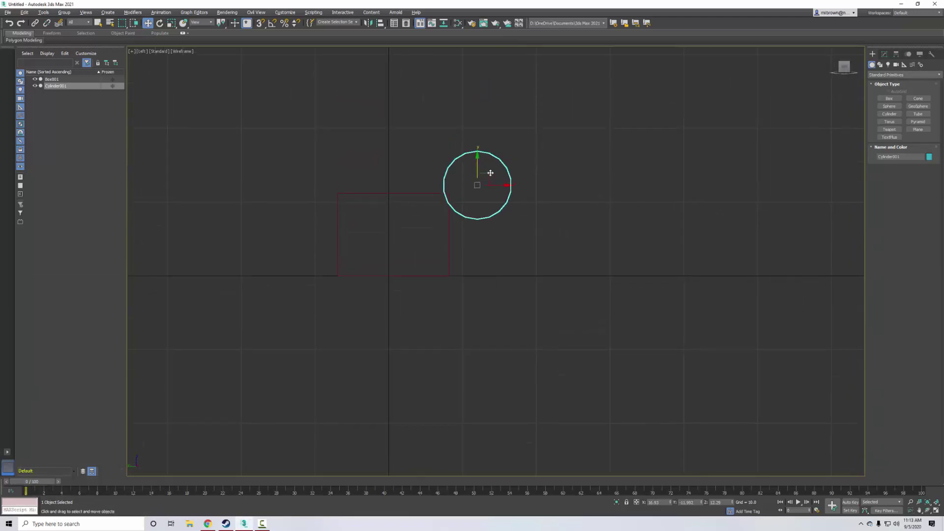
{"action": "mouse_move", "coordinate": [490, 174]}
{"action": "left_mouse_down"}
{"action": "mouse_move", "coordinate": [492, 158]}
{"action": "mouse_move", "coordinate": [492, 167]}
{"action": "left_mouse_up"}
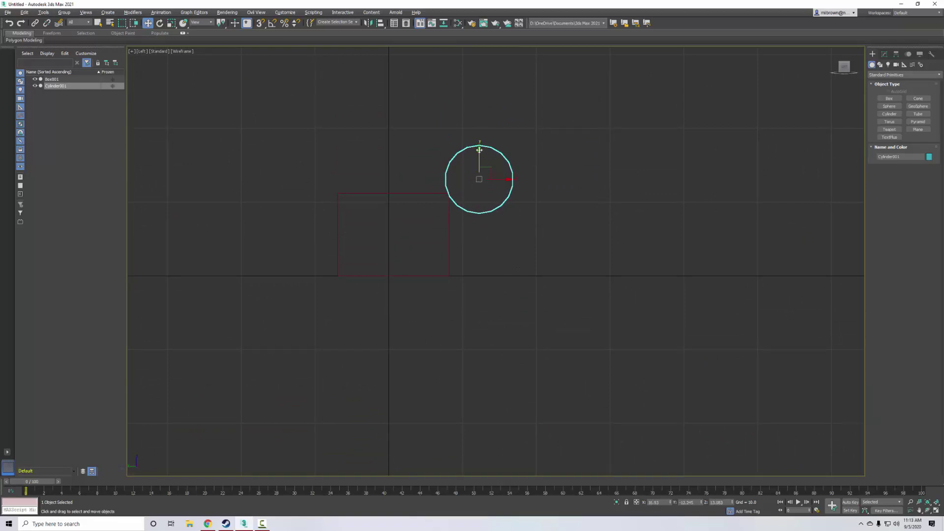
{"action": "left_click_drag", "start_coordinate": [480, 149], "coordinate": [479, 218]}
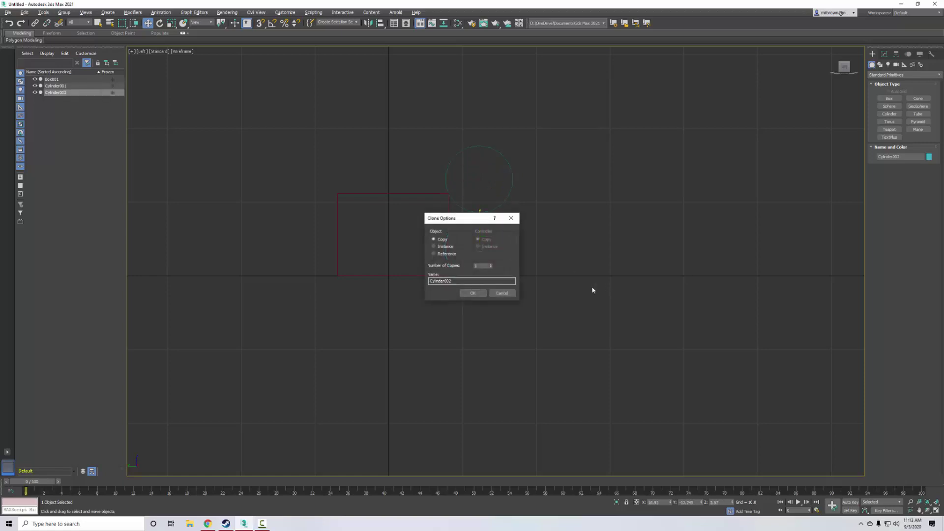
{"action": "left_click", "coordinate": [467, 295]}
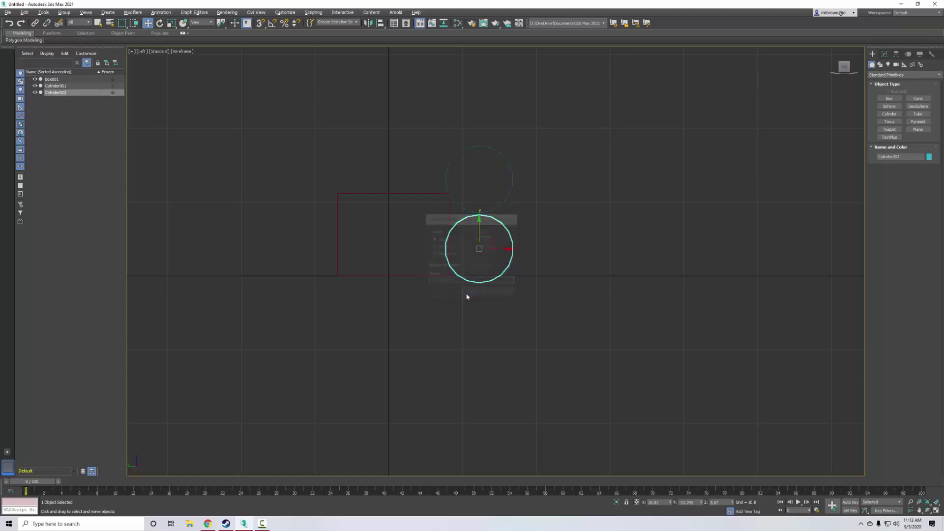
Select both cylinders and place a copy of the pair on the opposite side of the box.
{"action": "left_click", "coordinate": [447, 169]}
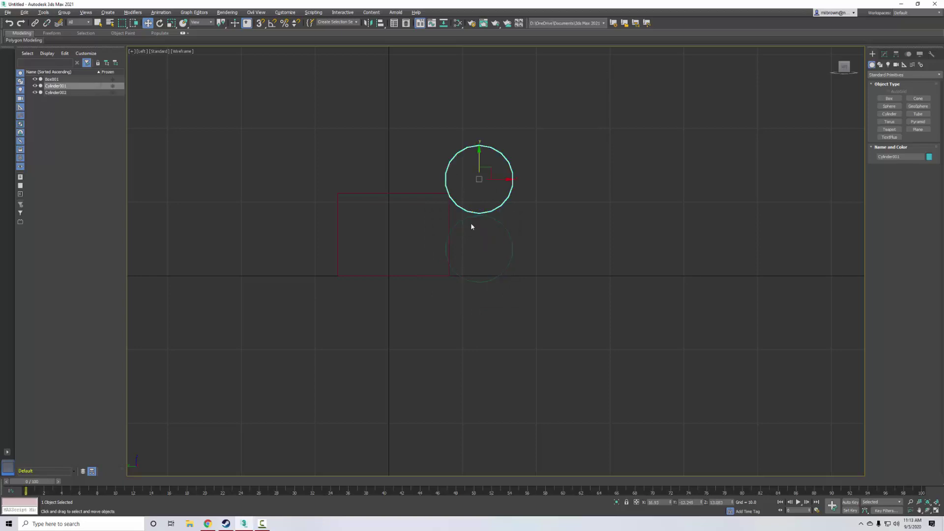
{"action": "left_click", "coordinate": [508, 238]}
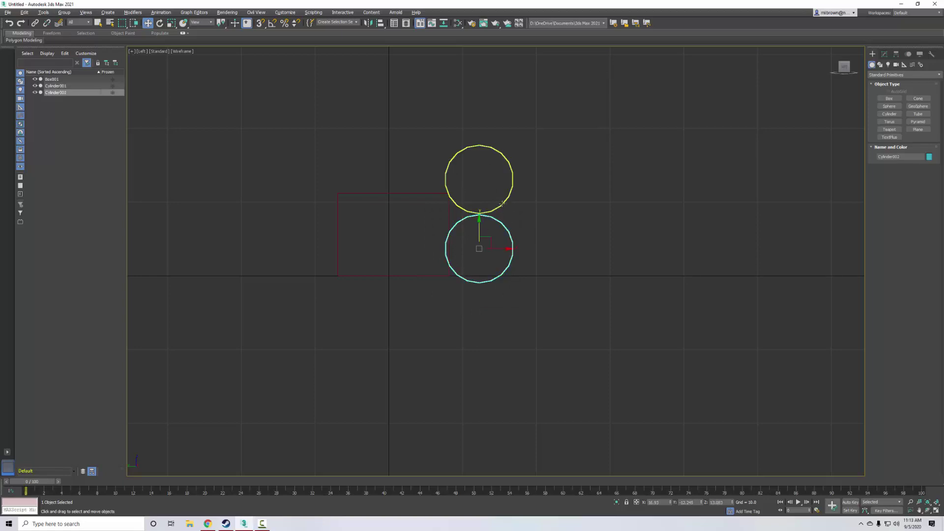
{"action": "left_click", "coordinate": [506, 202], "text": "ctrl"}
{"action": "mouse_move", "coordinate": [511, 217]}
{"action": "left_mouse_down"}
{"action": "mouse_move", "coordinate": [312, 206]}
{"action": "mouse_move", "coordinate": [336, 211]}
{"action": "left_mouse_up"}
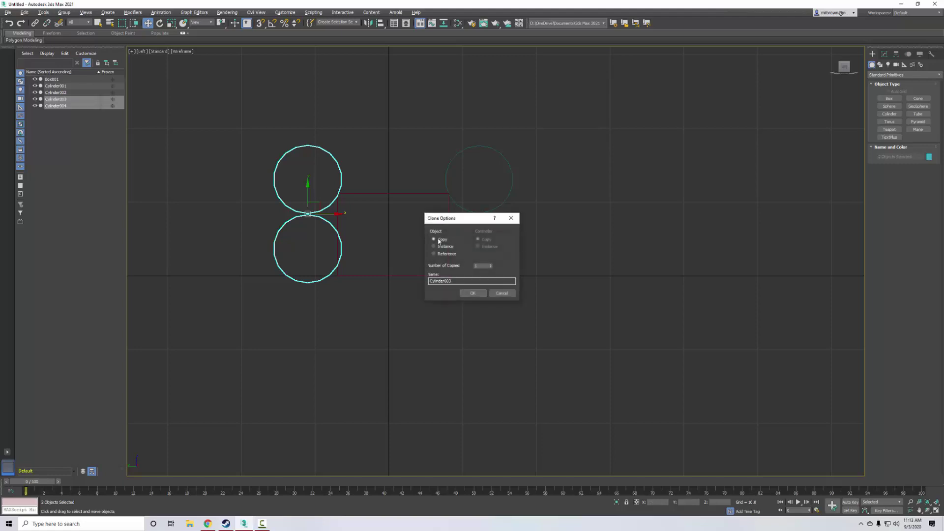
{"action": "left_click", "coordinate": [473, 293]}
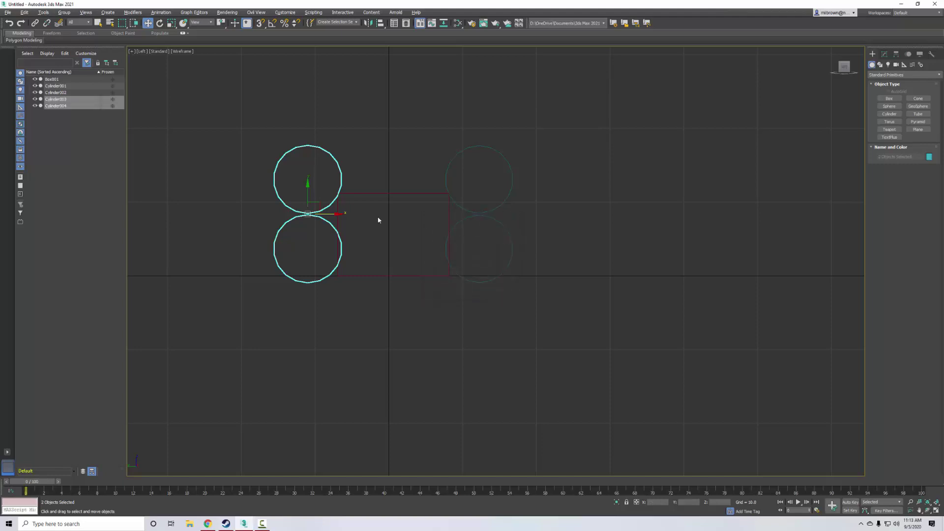
Move the two lower cylinders down to the box's bottom corners, leaving a gap below the upper pair.
{"action": "left_click", "coordinate": [349, 245]}
{"action": "left_click", "coordinate": [342, 247]}
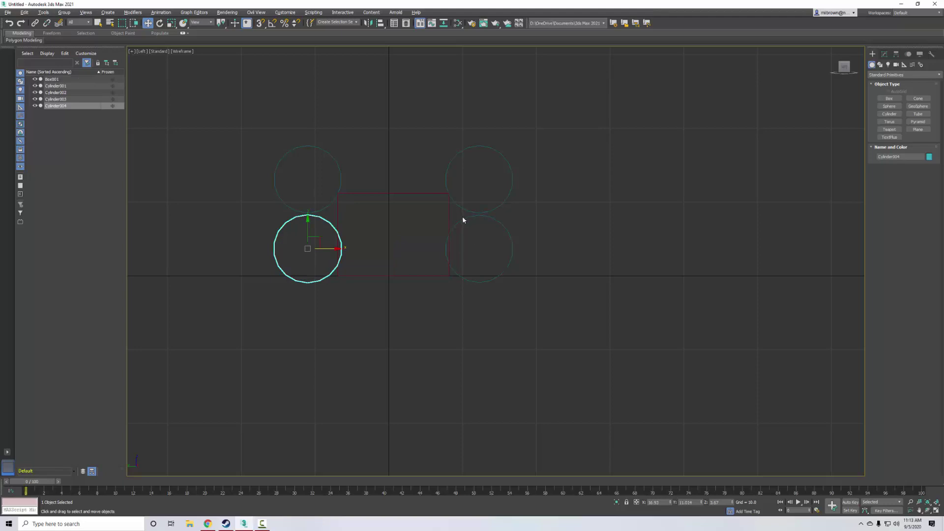
{"action": "left_click", "coordinate": [470, 223]}
{"action": "left_click", "coordinate": [337, 226], "text": "ctrl"}
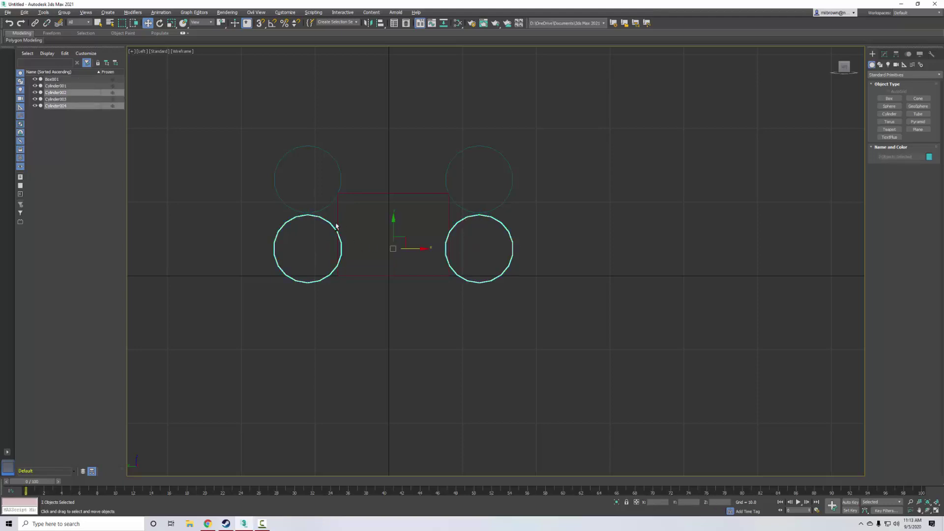
{"action": "left_click_drag", "start_coordinate": [393, 222], "coordinate": [397, 254]}
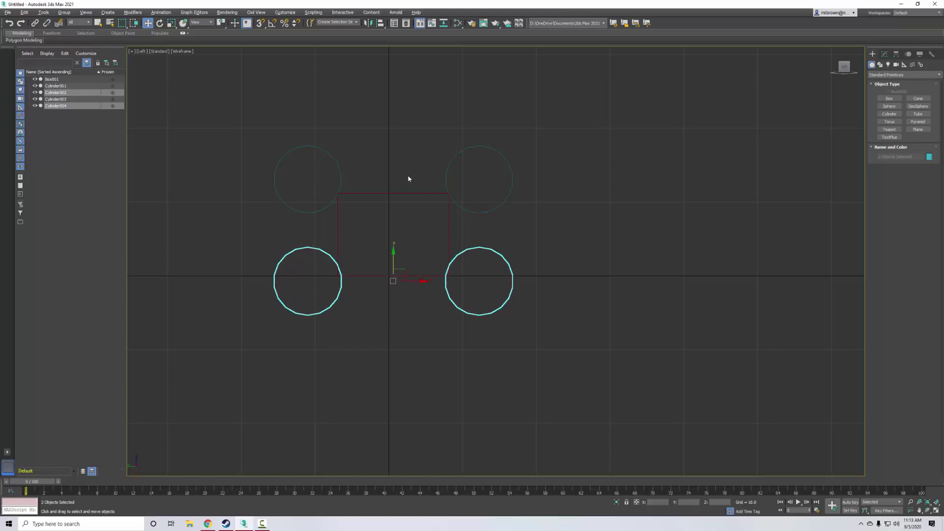
Select the original upper cylinder in the Perspective view and turn on edged faces shading.
{"action": "key", "text": "alt+w"}
{"action": "key", "text": "alt+w"}
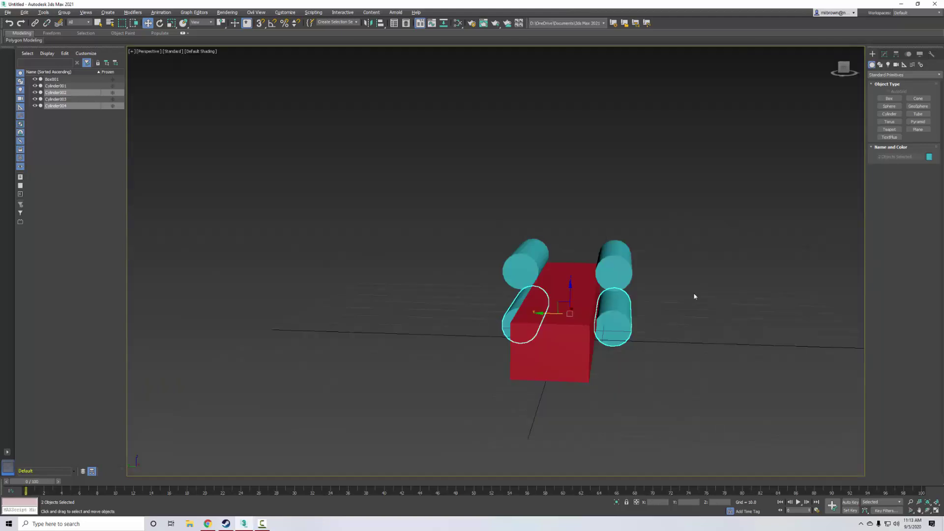
{"action": "middle_click_drag", "start_coordinate": [709, 275], "coordinate": [571, 255], "text": "alt"}
{"action": "scroll", "coordinate": [571, 255], "scroll_direction": "up", "scroll_amount": 3}
{"action": "left_click", "coordinate": [547, 257]}
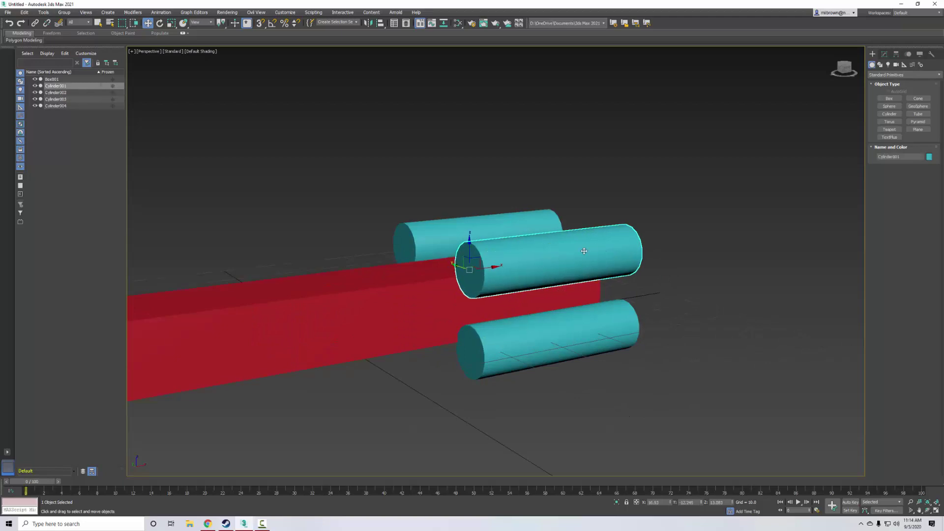
{"action": "left_click", "coordinate": [196, 54]}
{"action": "left_click", "coordinate": [236, 134]}
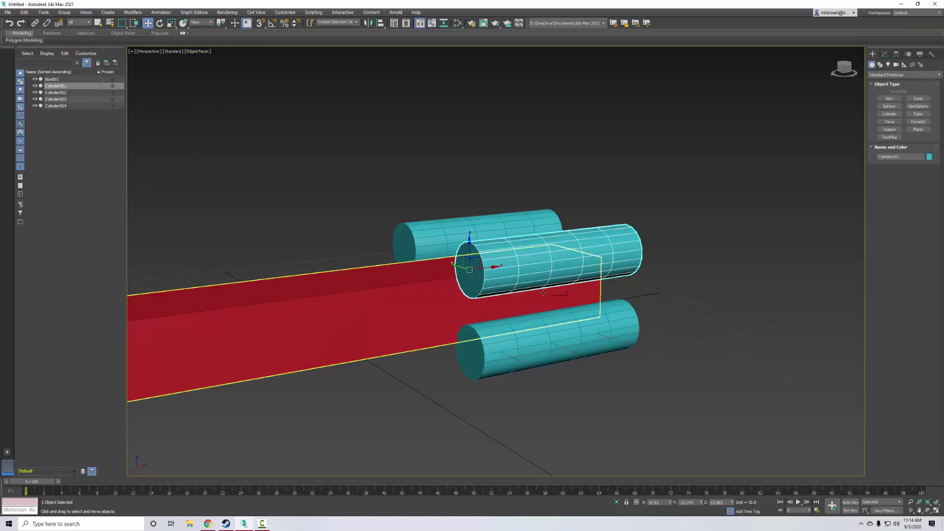
Convert the original upper cylinder to an Editable Poly.
{"action": "mouse_move", "coordinate": [516, 338]}
{"action": "middle_mouse_down", "text": "alt"}
{"action": "mouse_move", "coordinate": [497, 335]}
{"action": "mouse_move", "coordinate": [524, 345]}
{"action": "middle_mouse_up", "text": "alt"}
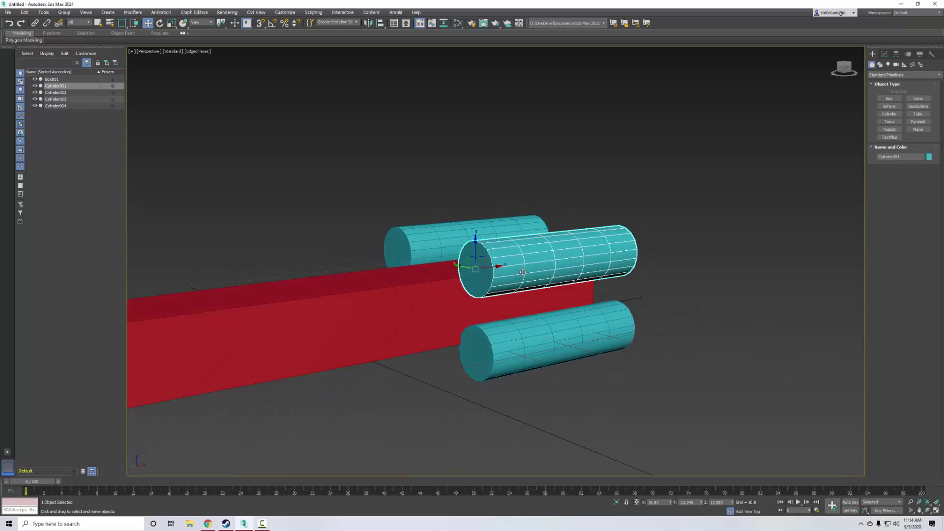
{"action": "right_click", "coordinate": [543, 262]}
{"action": "mouse_move", "coordinate": [580, 337]}
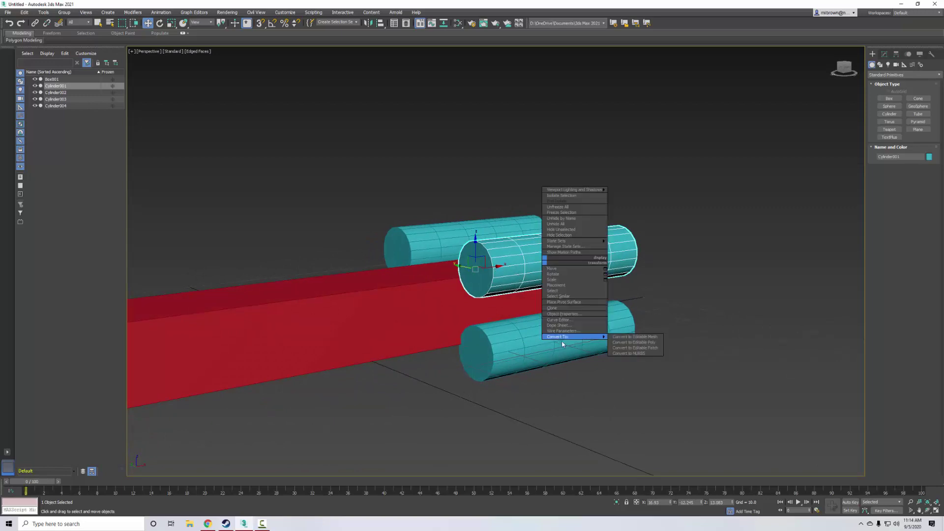
{"action": "left_click", "coordinate": [640, 343]}
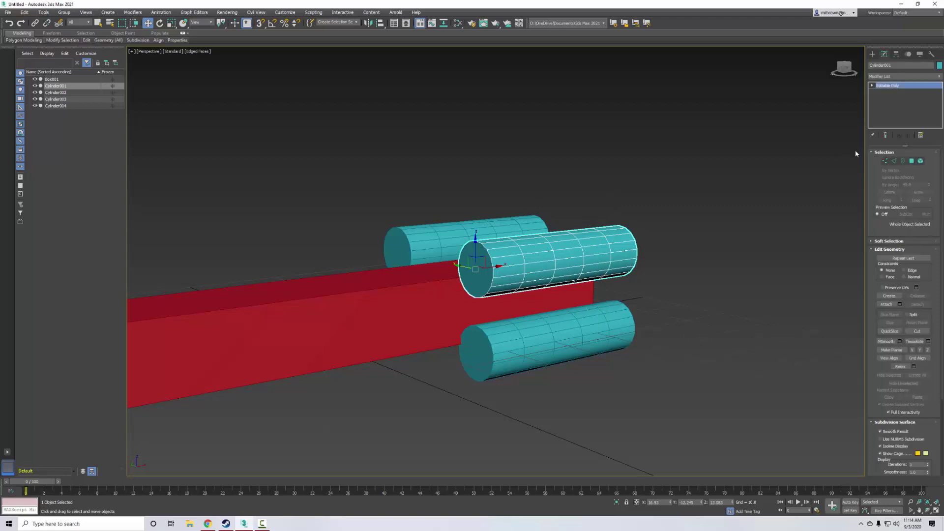
Expand the modeling tools and switch the cylinder to polygon sub-object selection.
{"action": "left_click", "coordinate": [187, 33]}
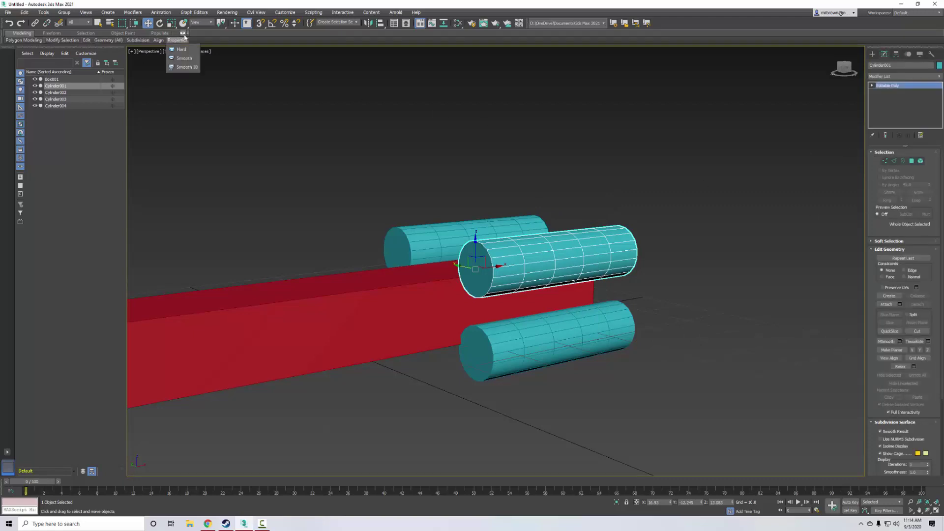
{"action": "left_click", "coordinate": [183, 41]}
{"action": "left_click", "coordinate": [38, 44]}
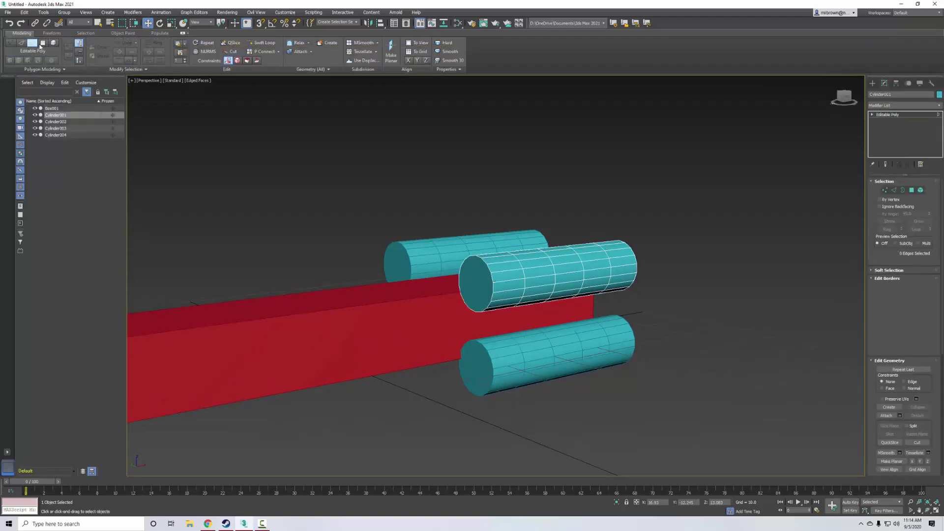
{"action": "left_click", "coordinate": [44, 43]}
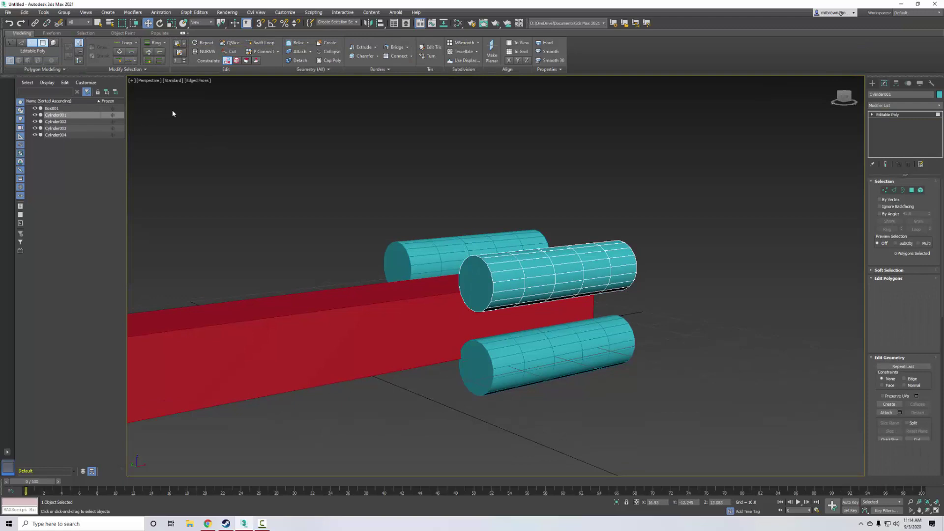
Select the lengthwise row of five polygons on the upper cylinder's outer side and extrude them outward into a flat wing.
{"action": "left_click", "coordinate": [509, 290]}
{"action": "left_click", "coordinate": [546, 282], "text": "ctrl"}
{"action": "left_click", "coordinate": [570, 278], "text": "ctrl"}
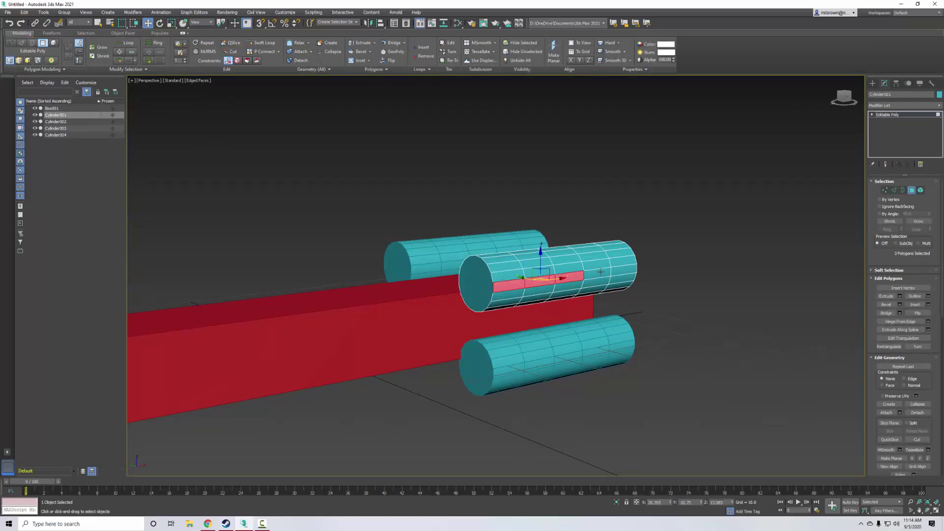
{"action": "left_click", "coordinate": [601, 272], "text": "ctrl"}
{"action": "left_click", "coordinate": [617, 269], "text": "ctrl"}
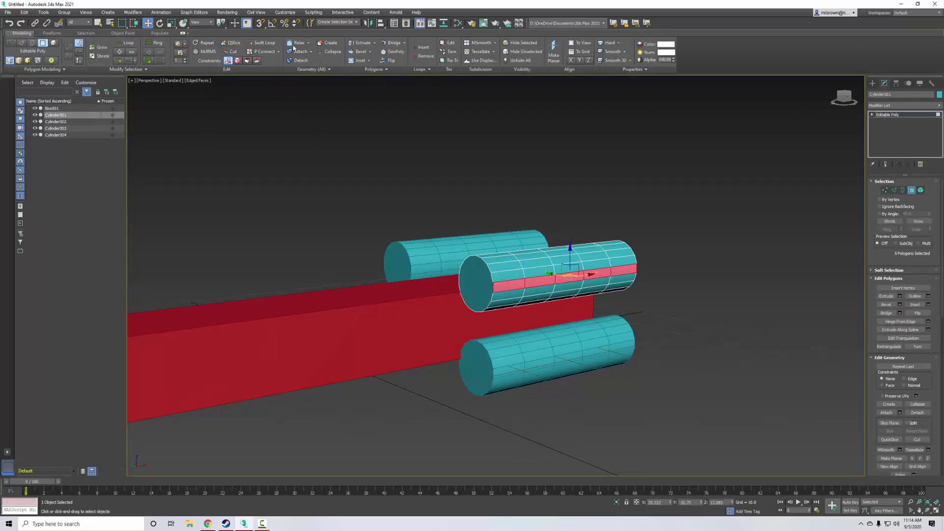
{"action": "left_click", "coordinate": [362, 43]}
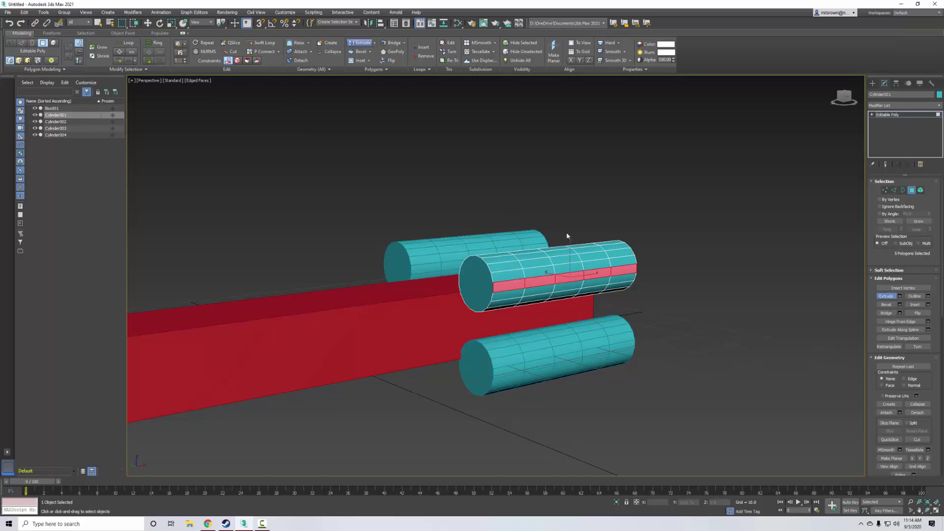
{"action": "left_click_drag", "start_coordinate": [590, 270], "coordinate": [563, 172]}
Scale down the wing's tip polygons to taper the wing, and leave polygon sub-object mode.
{"action": "key", "text": "r"}
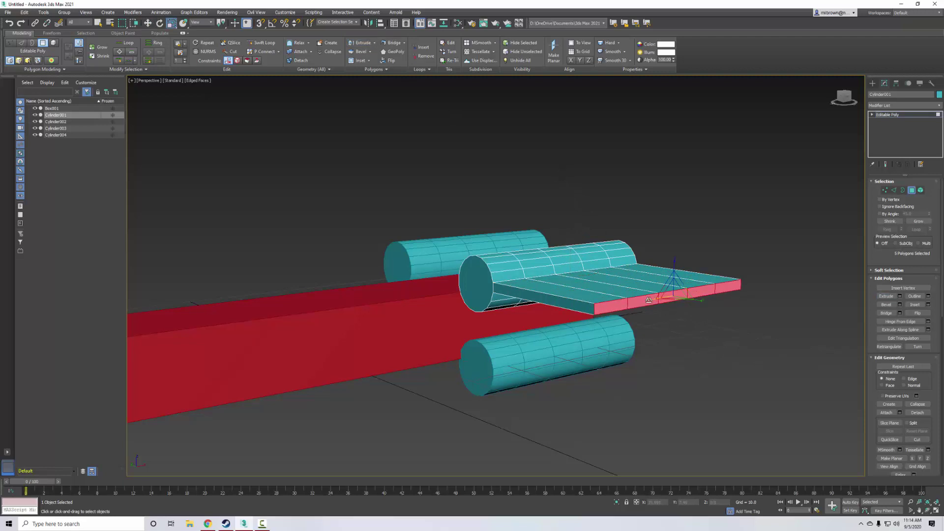
{"action": "left_click_drag", "start_coordinate": [649, 300], "coordinate": [660, 298]}
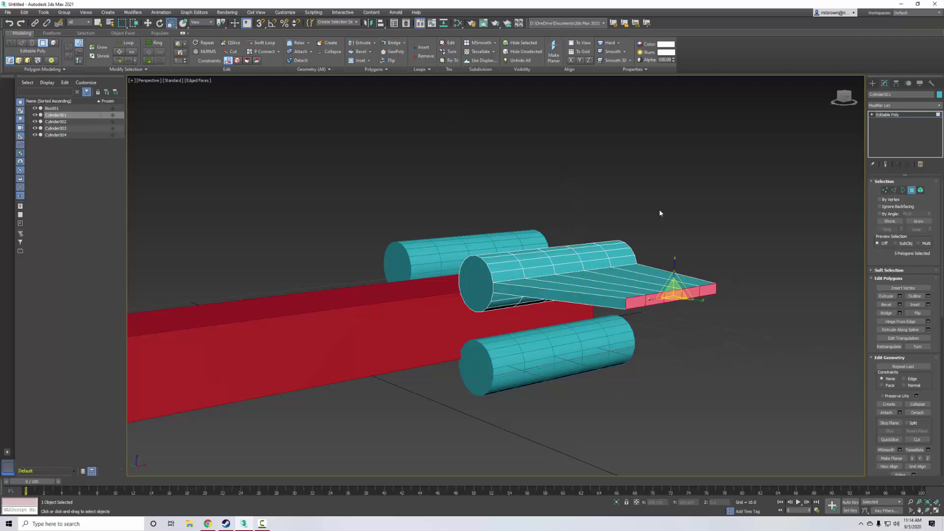
{"action": "middle_click_drag", "start_coordinate": [637, 273], "coordinate": [675, 265], "text": "alt"}
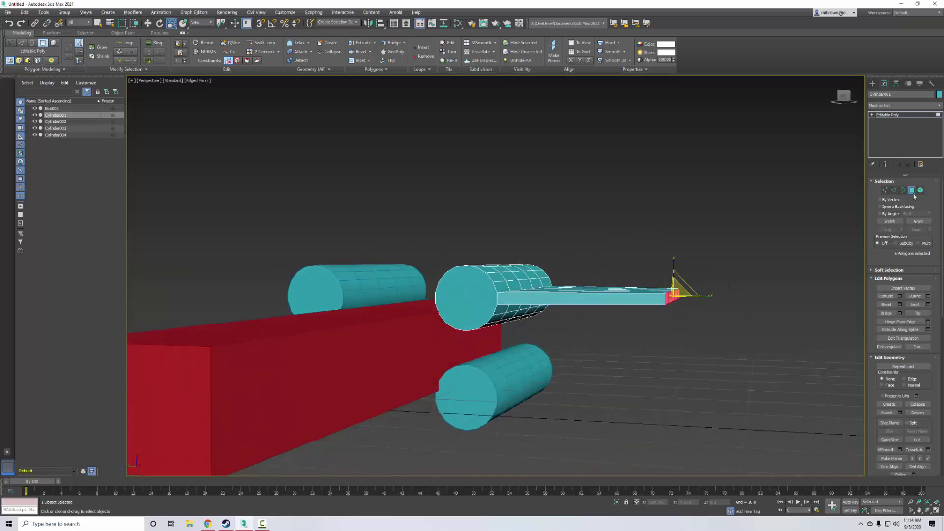
{"action": "key", "text": "4"}
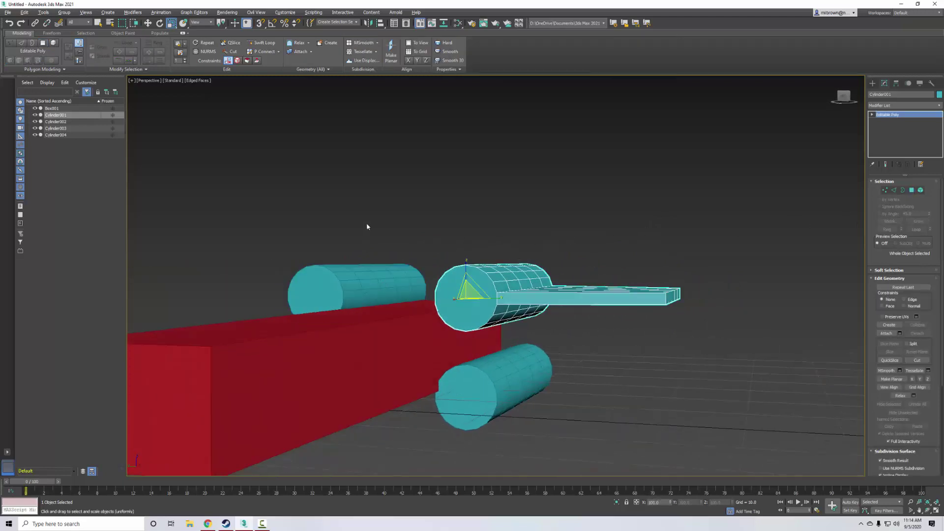
Delete the three plain cylinders, keeping only the box and the winged cylinder.
{"action": "middle_click_drag", "start_coordinate": [367, 224], "coordinate": [339, 310], "text": "alt"}
{"action": "left_click", "coordinate": [338, 310]}
{"action": "key", "text": "Delete"}
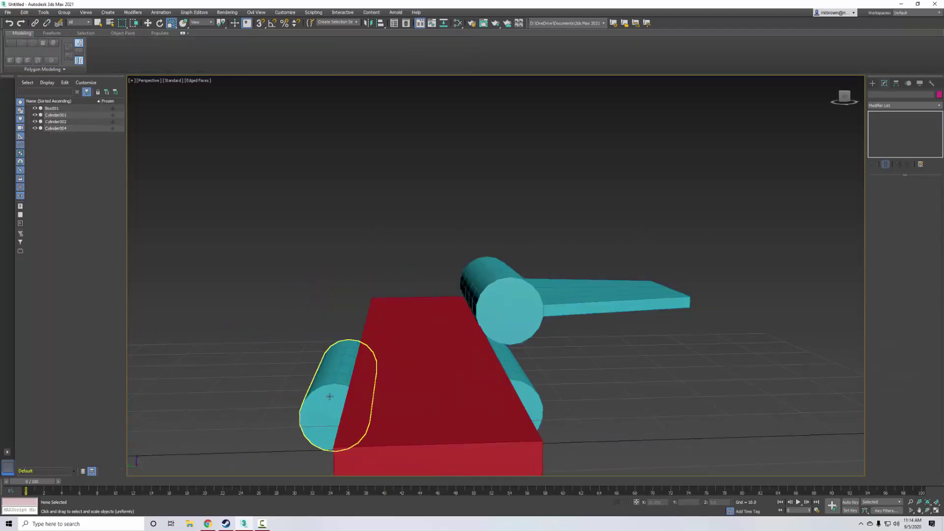
{"action": "left_click", "coordinate": [335, 398]}
{"action": "key", "text": "Delete"}
{"action": "left_click", "coordinate": [531, 396]}
{"action": "key", "text": "Delete"}
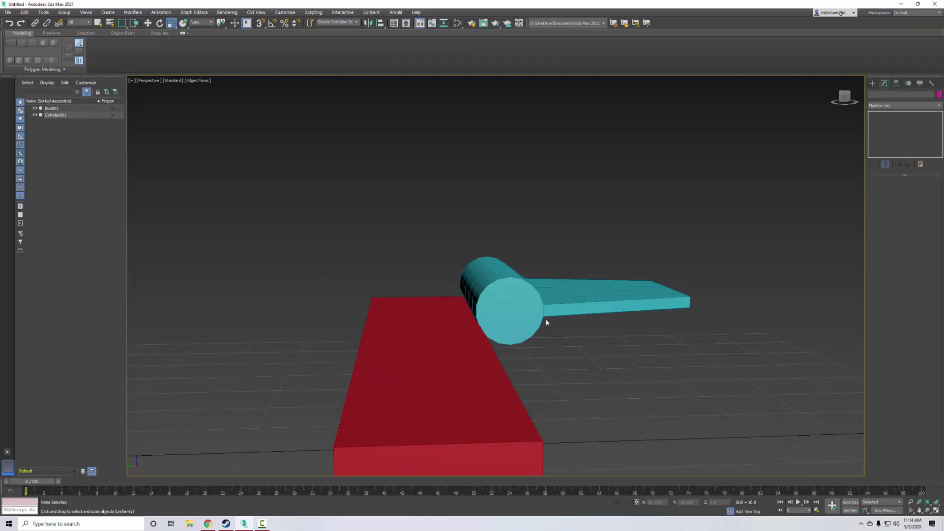
Select the remaining winged cylinder and activate the Move tool.
{"action": "middle_click_drag", "start_coordinate": [546, 323], "coordinate": [539, 328], "text": "alt"}
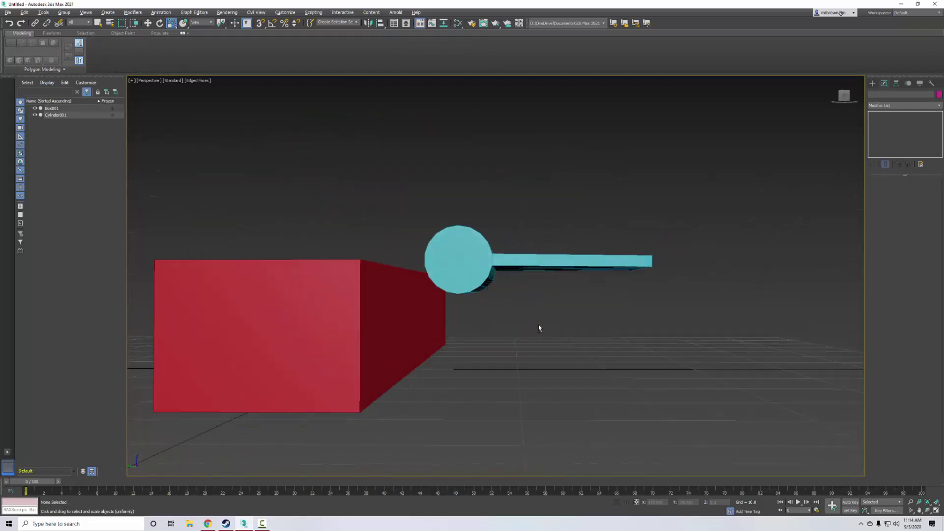
{"action": "left_click", "coordinate": [480, 261]}
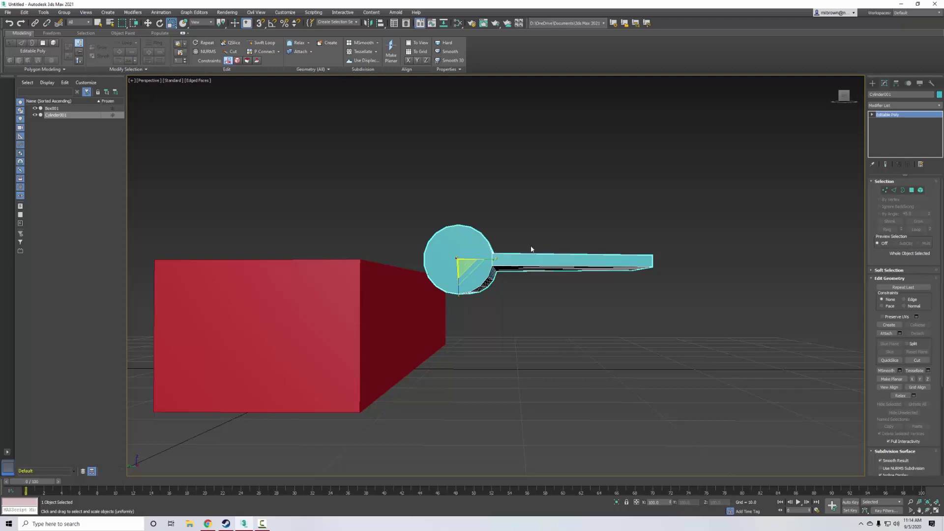
{"action": "middle_click_drag", "start_coordinate": [497, 315], "coordinate": [558, 314], "text": "alt"}
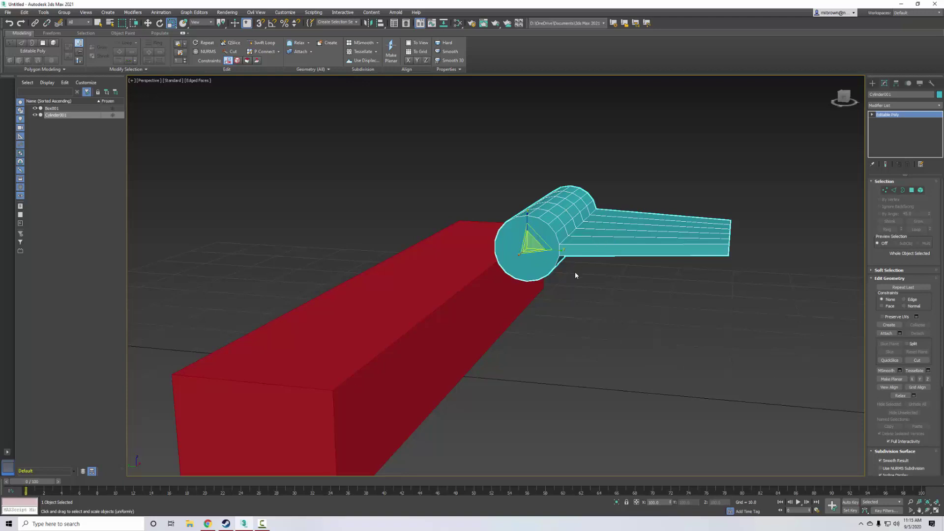
{"action": "key", "text": "w"}
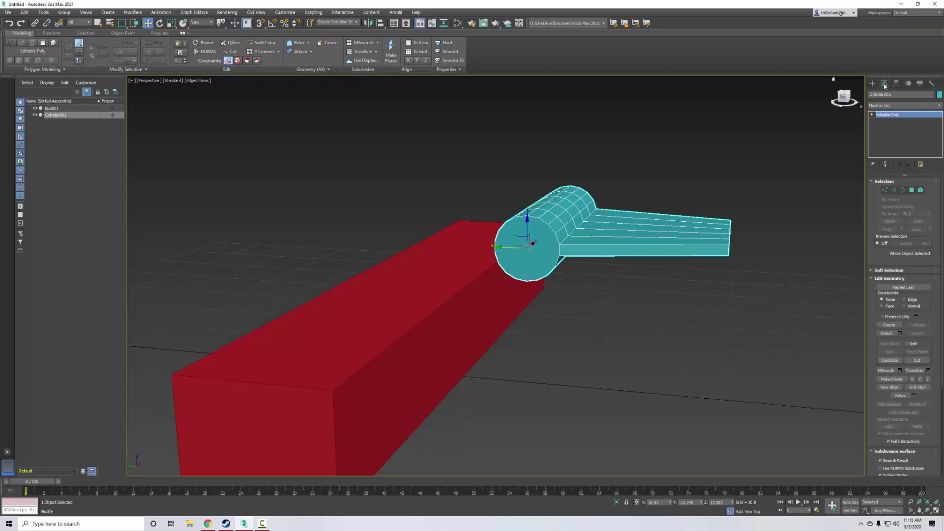
Try a Mirror modifier about the Y axis on the winged cylinder and remove the modifier.
{"action": "left_click", "coordinate": [914, 106]}
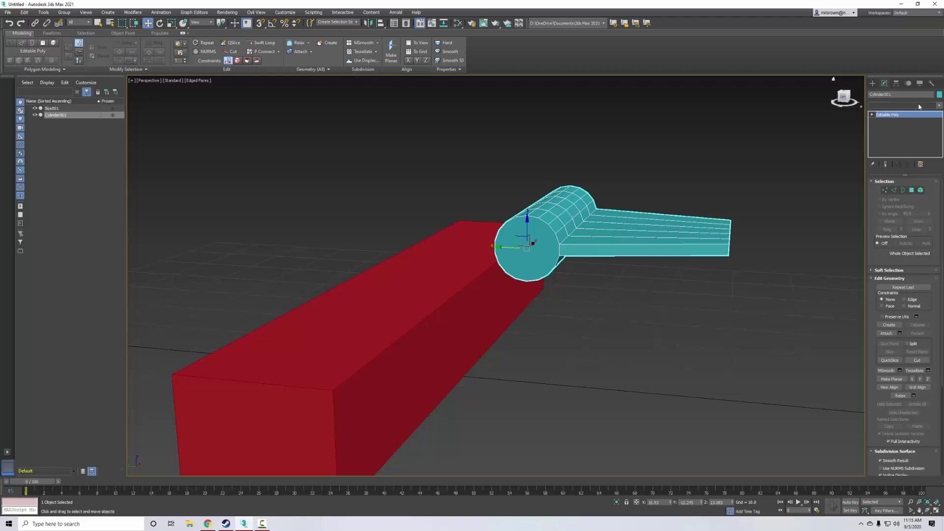
{"action": "left_click", "coordinate": [939, 106]}
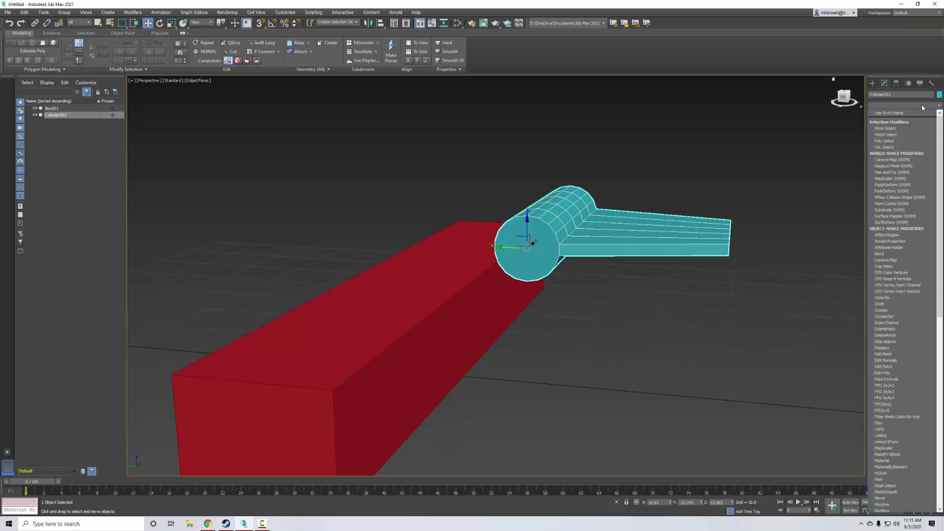
{"action": "type", "text": "mi"}
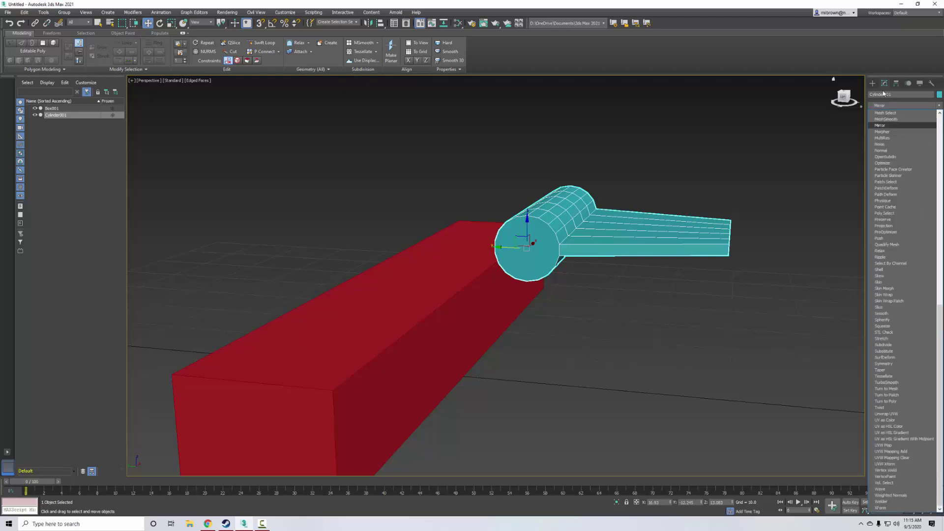
{"action": "left_click", "coordinate": [881, 126]}
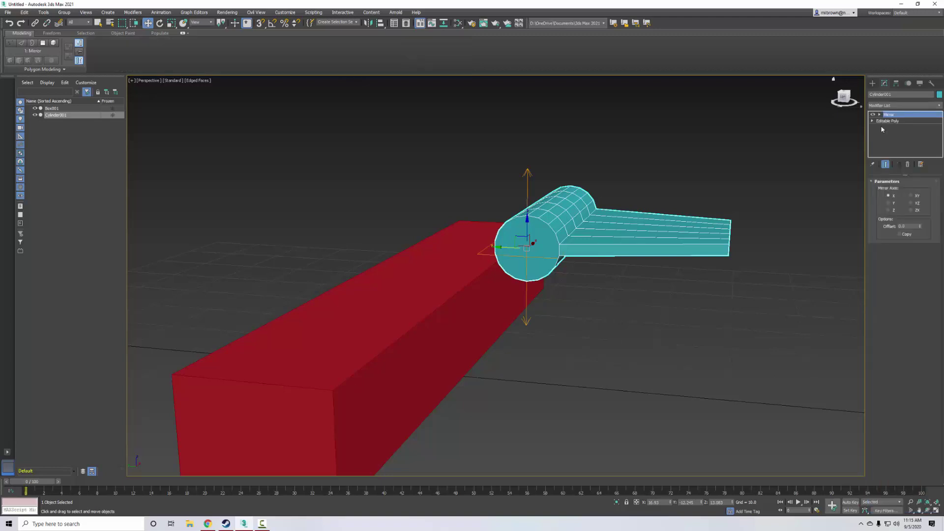
{"action": "left_click", "coordinate": [889, 203]}
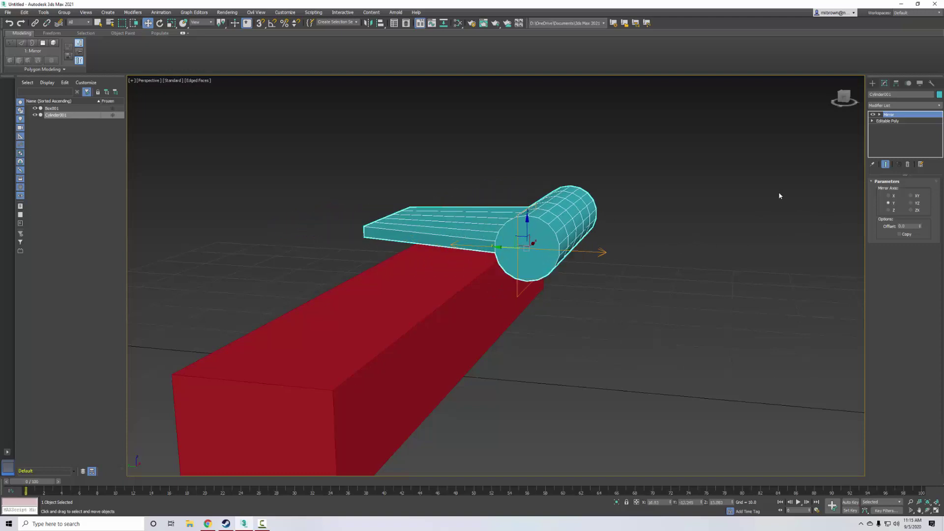
{"action": "left_click", "coordinate": [632, 248]}
{"action": "left_click", "coordinate": [551, 243]}
{"action": "left_click", "coordinate": [908, 165]}
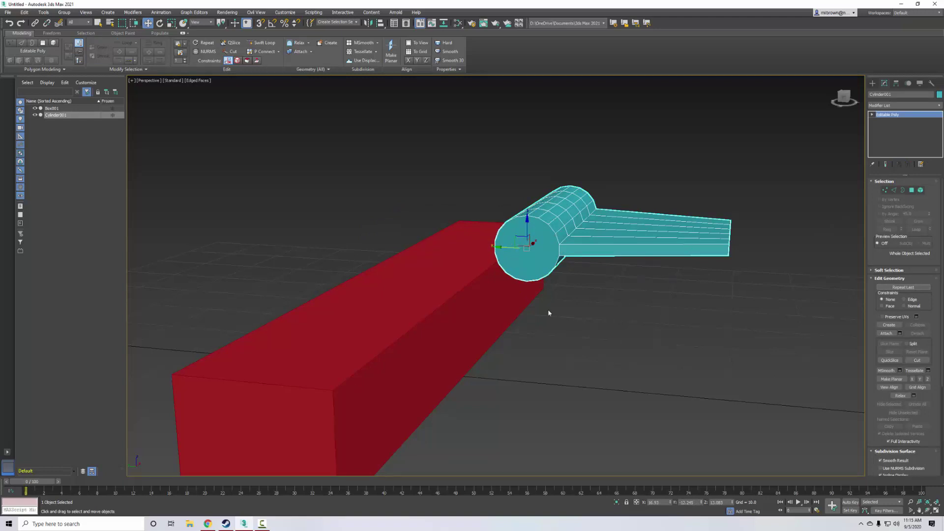
Clone the winged cylinder straight down as a single copy below the original.
{"action": "middle_click_drag", "start_coordinate": [542, 281], "coordinate": [537, 217], "text": "alt"}
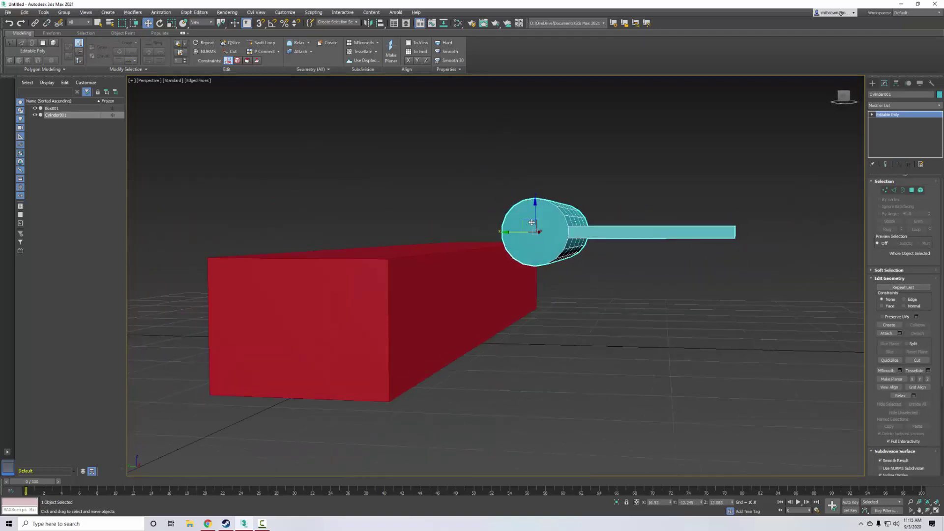
{"action": "left_click_drag", "start_coordinate": [536, 206], "coordinate": [532, 282], "text": "shift"}
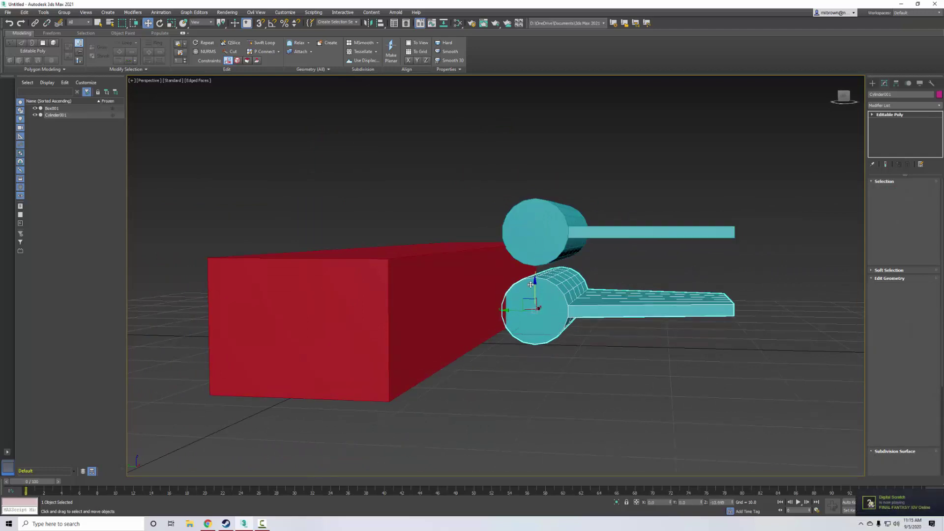
{"action": "left_click_drag", "start_coordinate": [531, 285], "coordinate": [533, 283], "text": "shift"}
{"action": "left_click", "coordinate": [473, 292]}
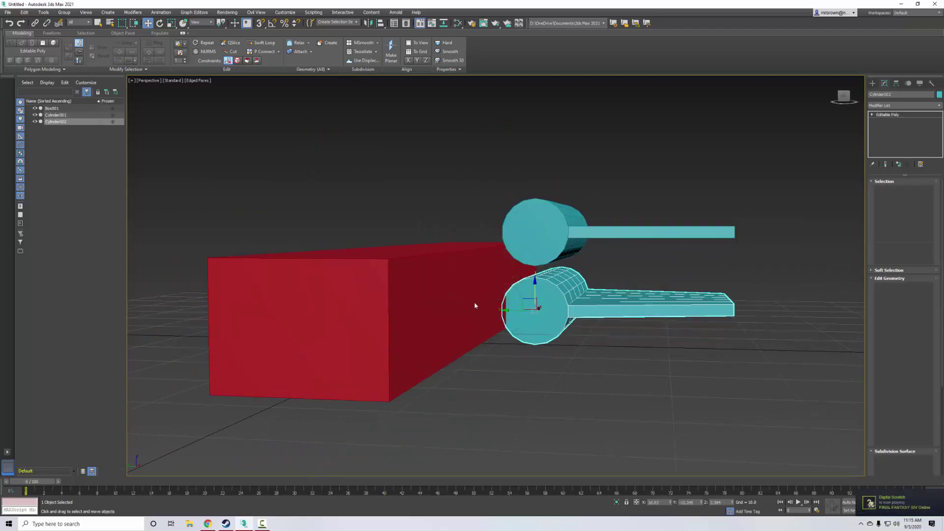
Lower the copied winged cylinder in the maximized Left view so it sits at the box's bottom corner.
{"action": "middle_click_drag", "start_coordinate": [475, 306], "coordinate": [498, 293], "text": "alt"}
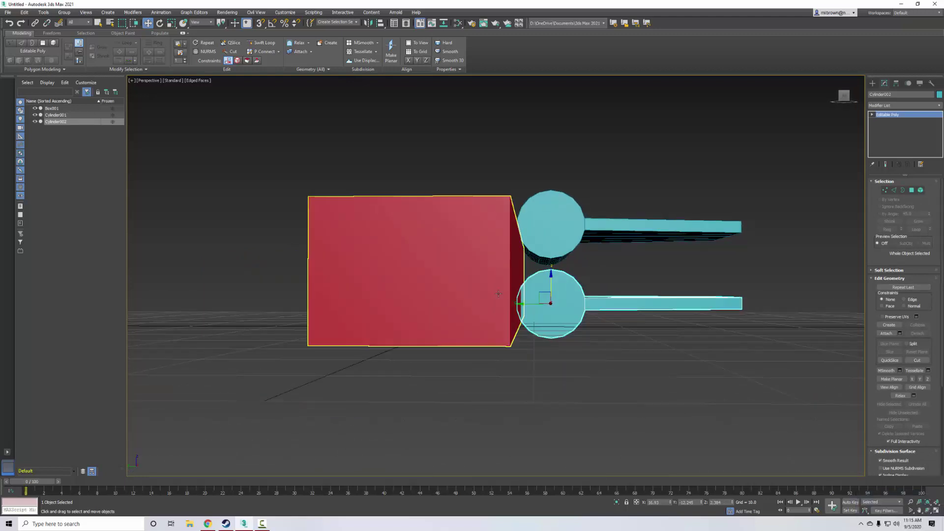
{"action": "key", "text": "alt+w"}
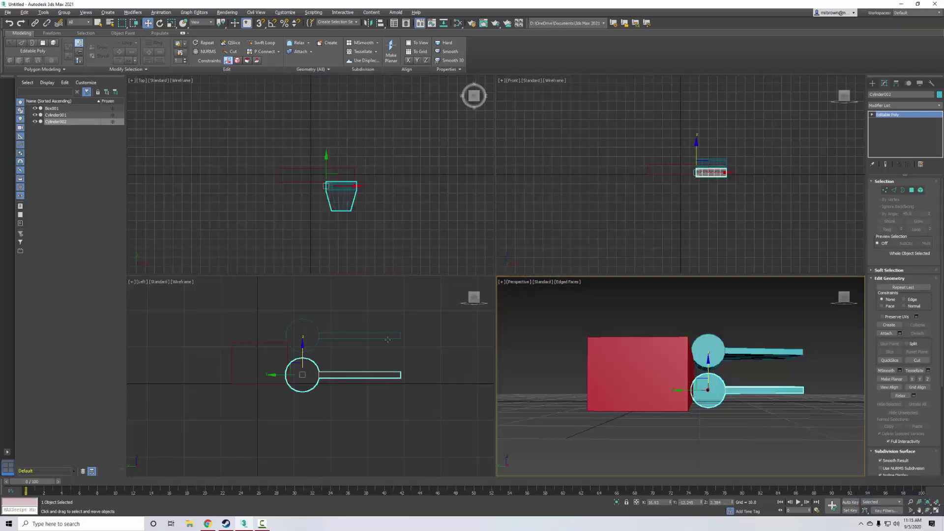
{"action": "key", "text": "alt+w"}
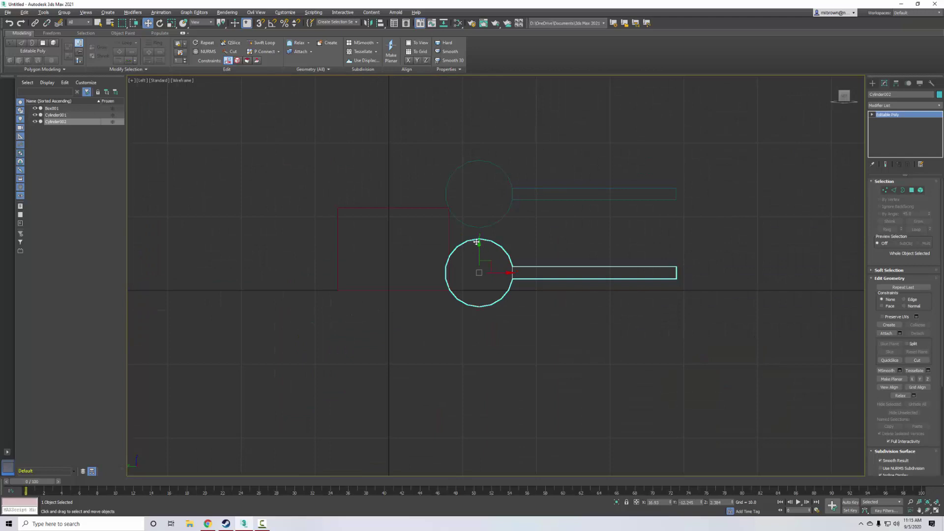
{"action": "left_click_drag", "start_coordinate": [480, 247], "coordinate": [481, 266]}
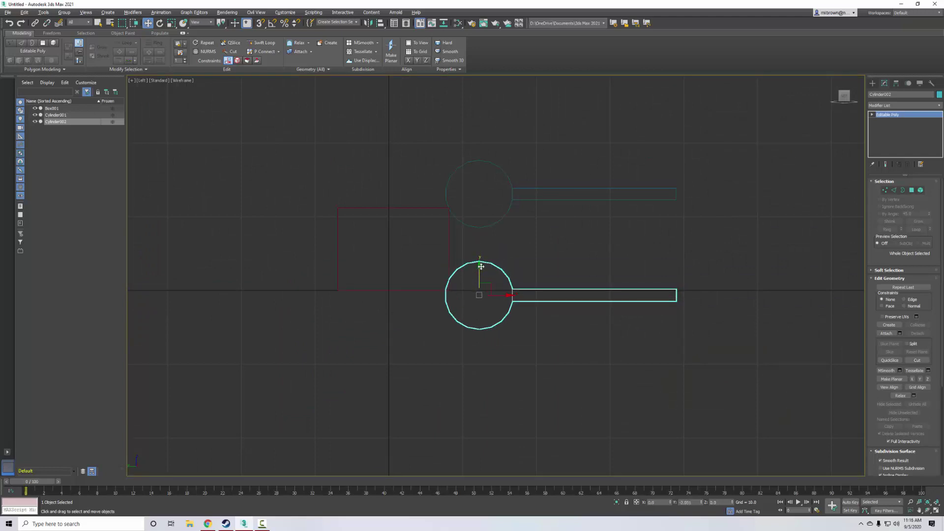
Select both winged cylinders and clone them as copies onto the opposite side of the box.
{"action": "left_click", "coordinate": [457, 170], "text": "ctrl"}
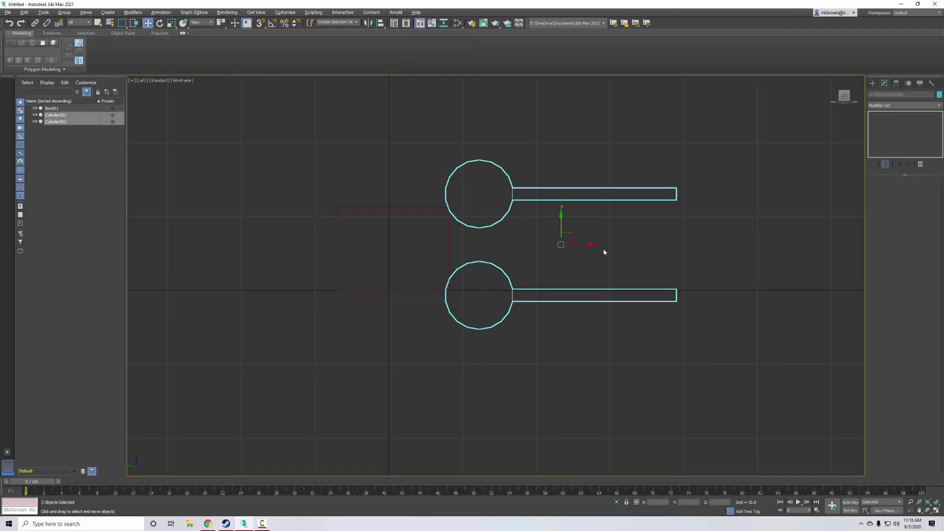
{"action": "left_click_drag", "start_coordinate": [595, 244], "coordinate": [424, 242]}
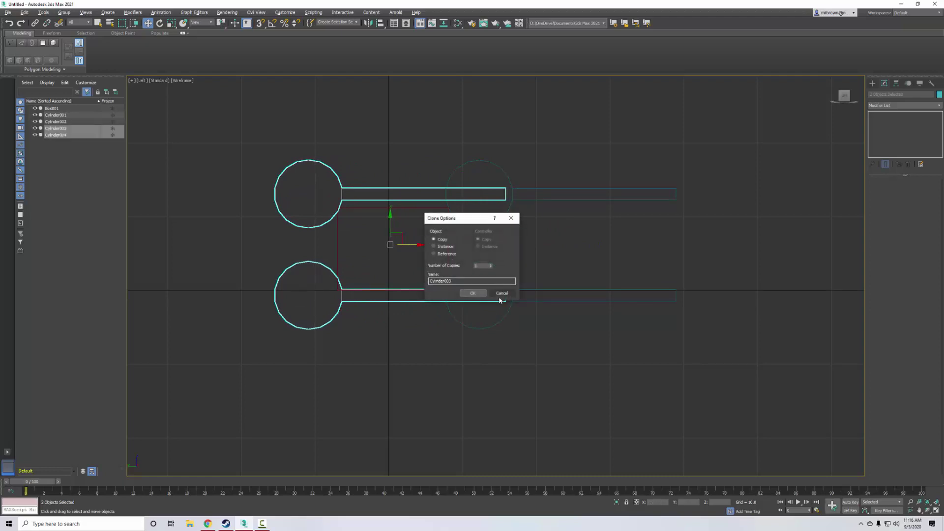
{"action": "left_click", "coordinate": [473, 295]}
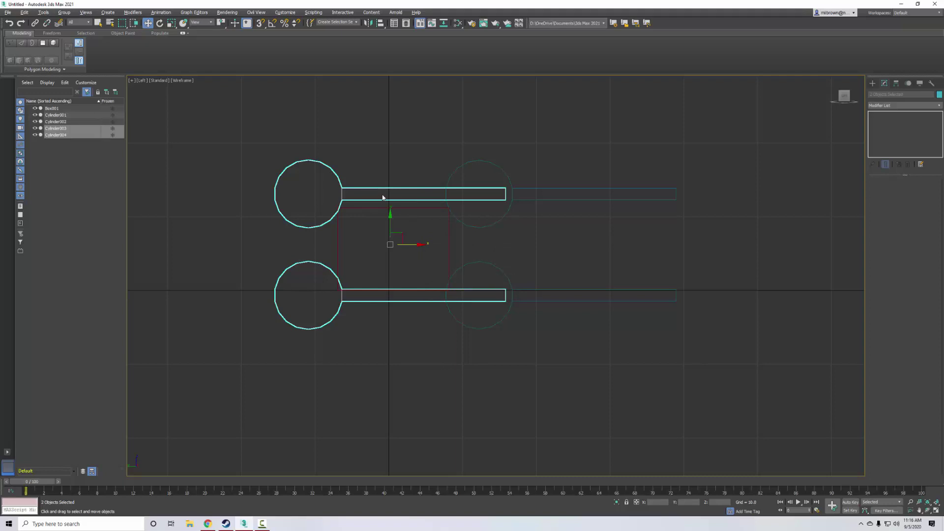
Return to the four-view layout and select the upper copied winged cylinder in the Perspective view.
{"action": "key", "text": "alt+w"}
{"action": "left_click", "coordinate": [640, 311]}
{"action": "middle_click_drag", "start_coordinate": [640, 311], "coordinate": [650, 327], "text": "alt"}
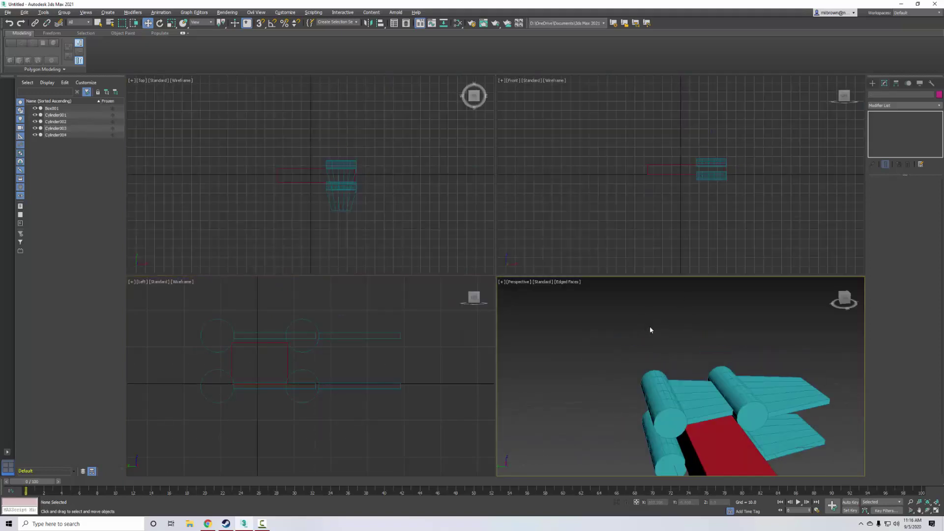
{"action": "left_click", "coordinate": [657, 389]}
{"action": "left_click", "coordinate": [902, 106]}
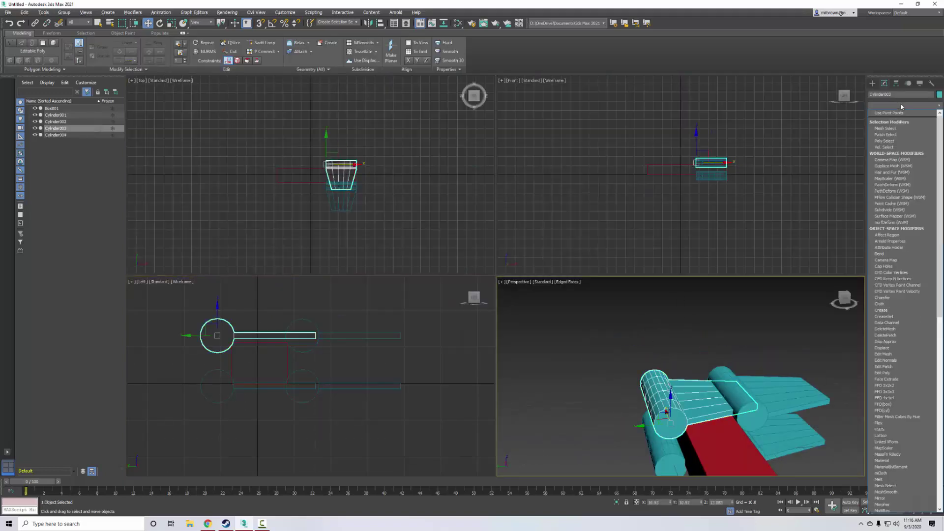
{"action": "type", "text": "mi"}
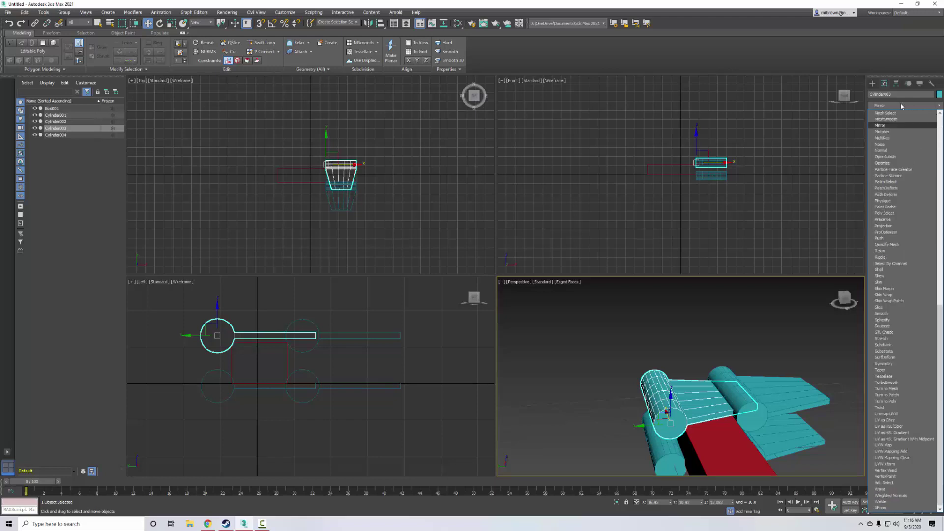
{"action": "left_click", "coordinate": [877, 119]}
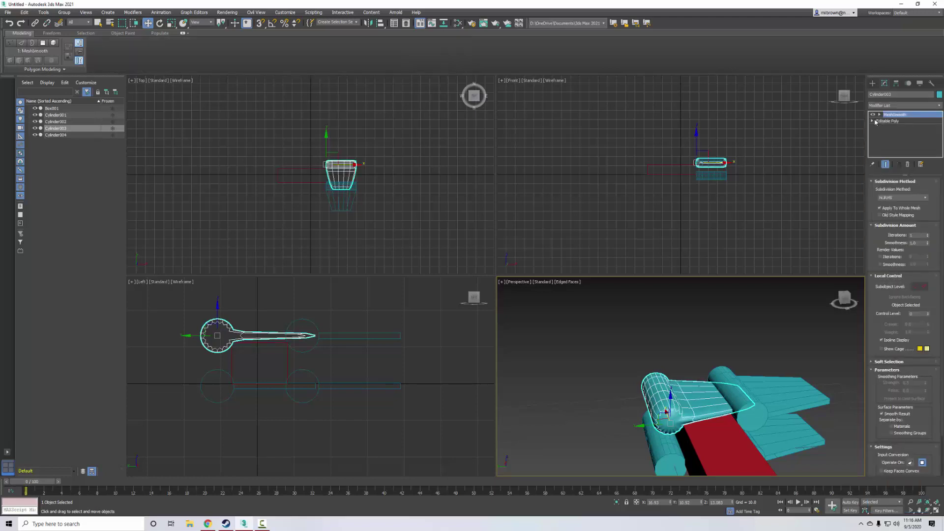
{"action": "left_click", "coordinate": [910, 164]}
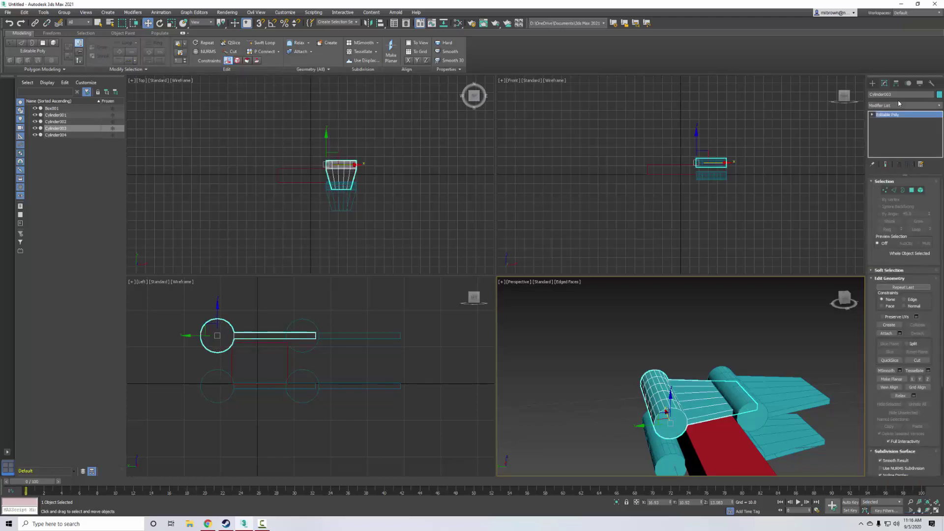
Apply a Mirror modifier to the upper copied winged cylinder with Y as the mirror axis.
{"action": "left_click", "coordinate": [905, 106]}
{"action": "type", "text": "mi"}
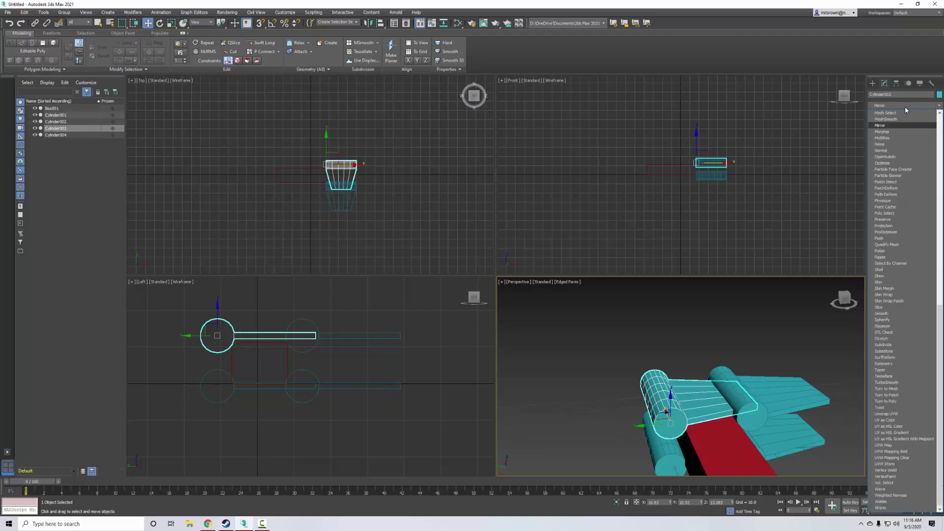
{"action": "left_click", "coordinate": [903, 125]}
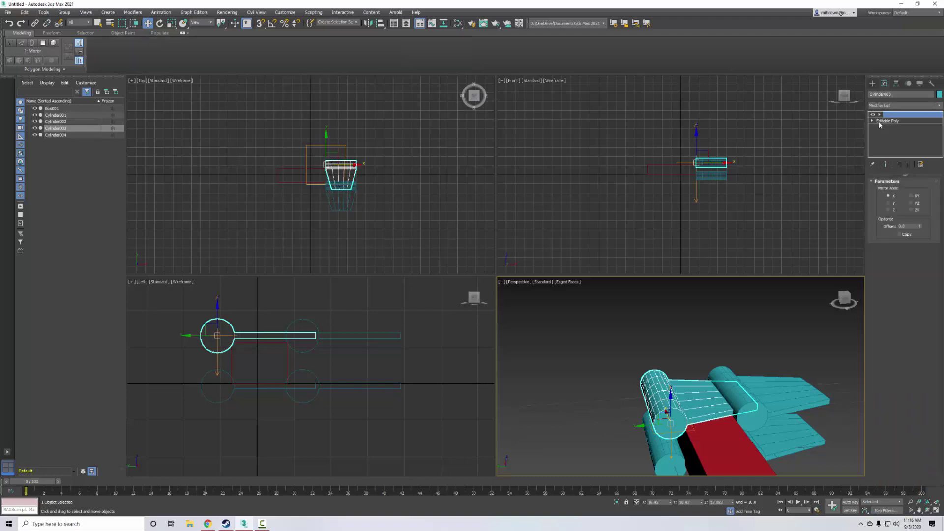
{"action": "left_click", "coordinate": [888, 203]}
{"action": "middle_click_drag", "start_coordinate": [675, 352], "coordinate": [664, 410], "text": "alt"}
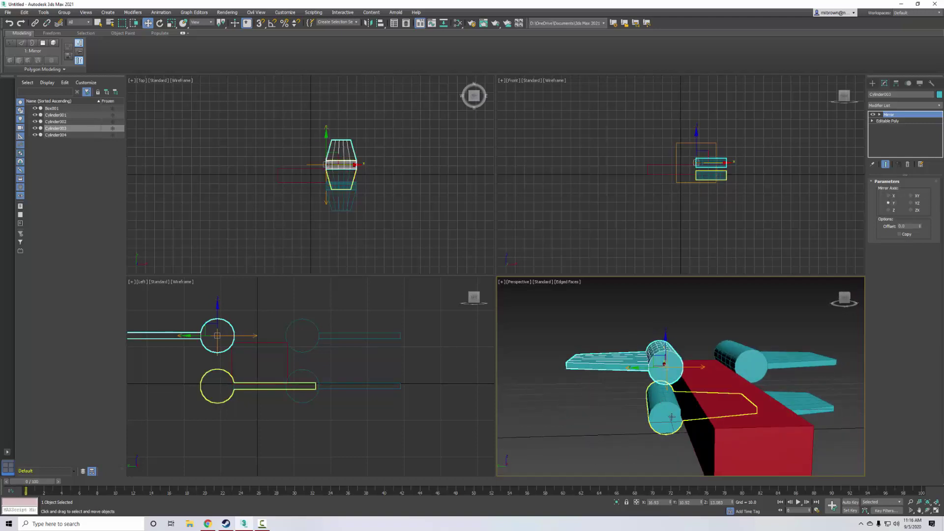
Apply a Mirror modifier on the Y axis to the lower copied winged cylinder and deselect it.
{"action": "left_click", "coordinate": [667, 415]}
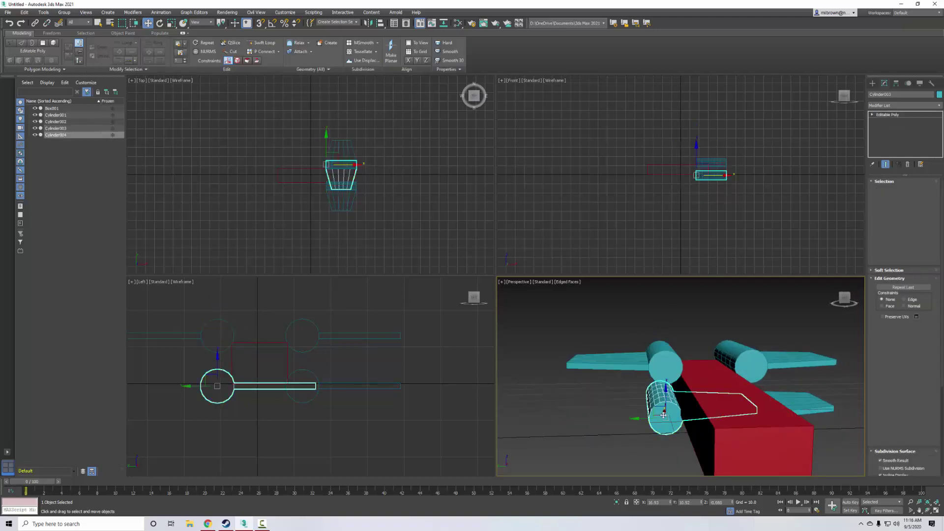
{"action": "left_click", "coordinate": [898, 106]}
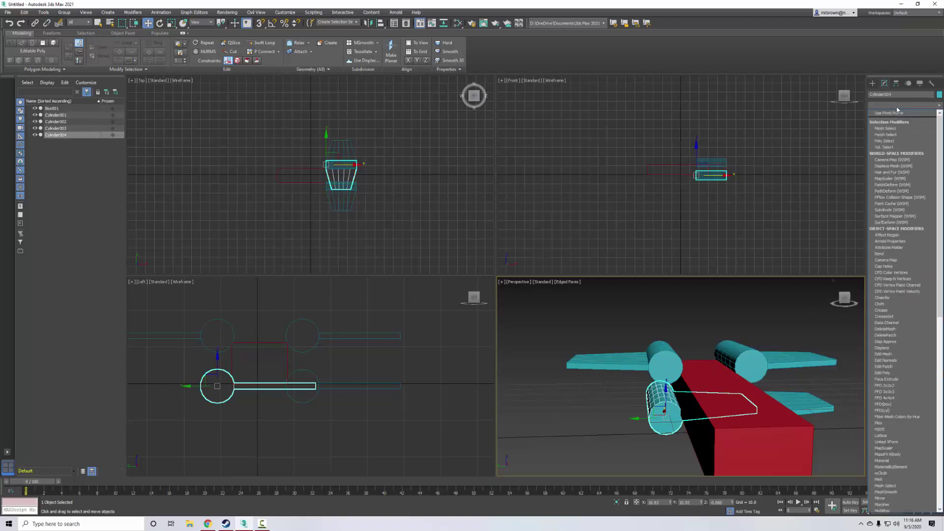
{"action": "type", "text": "mi"}
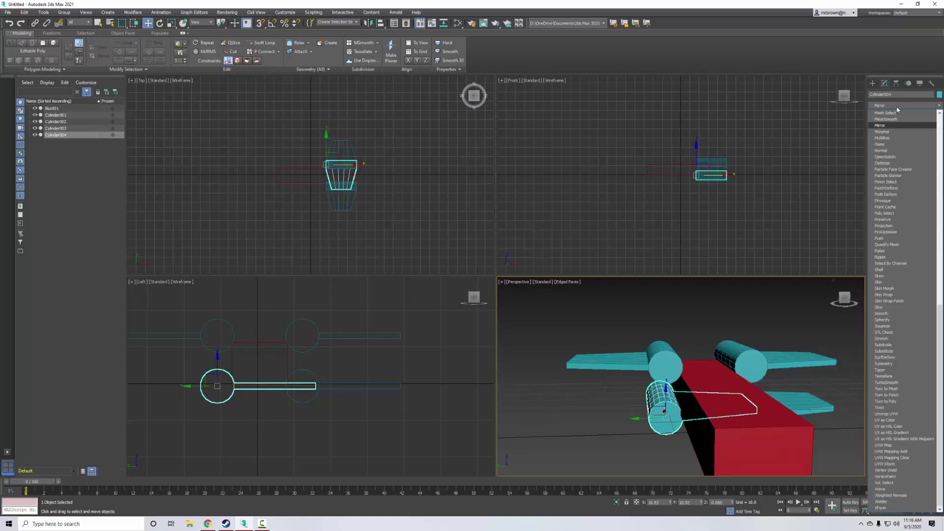
{"action": "left_click", "coordinate": [891, 127]}
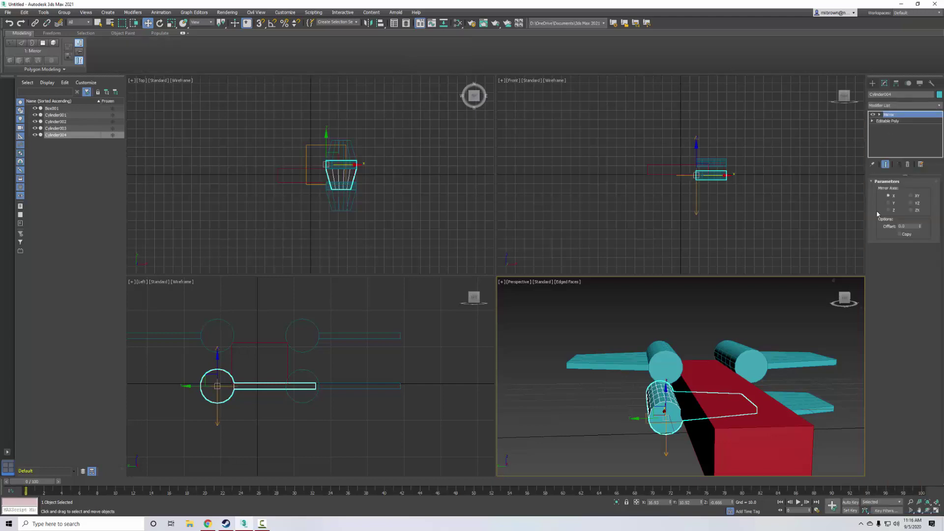
{"action": "left_click", "coordinate": [888, 203]}
{"action": "left_click", "coordinate": [717, 331]}
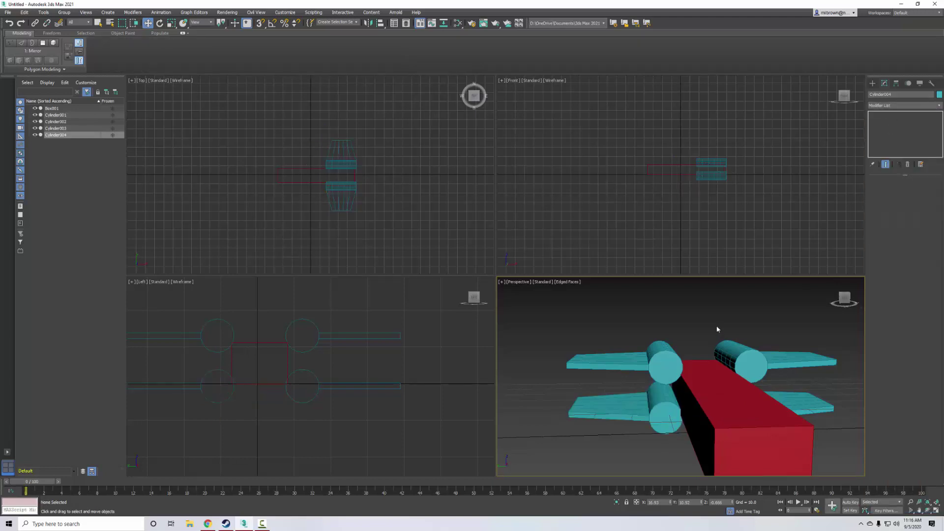
Select the upper mirrored winged cylinder, check its modifier stack levels, and convert it to Editable Poly.
{"action": "middle_click_drag", "start_coordinate": [764, 341], "coordinate": [660, 359], "text": "alt"}
{"action": "left_click", "coordinate": [689, 362]}
{"action": "left_click", "coordinate": [660, 359]}
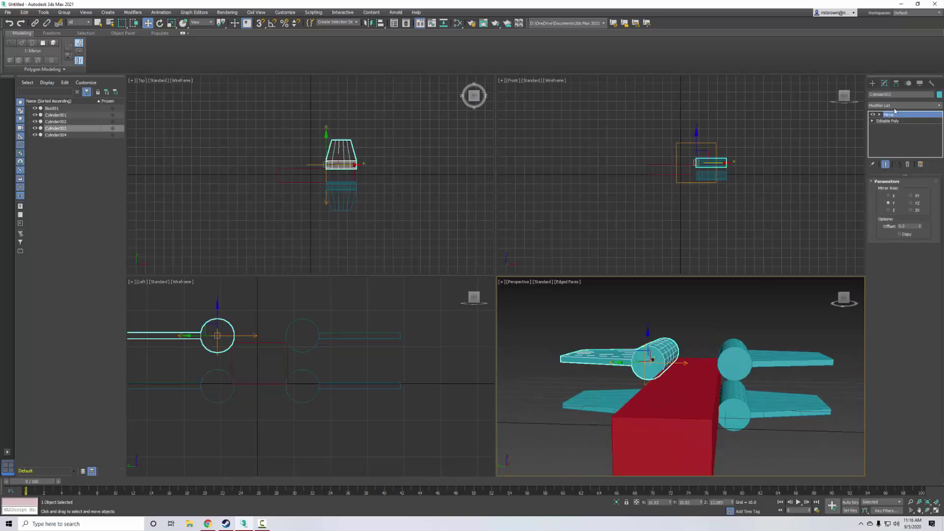
{"action": "left_click", "coordinate": [893, 121]}
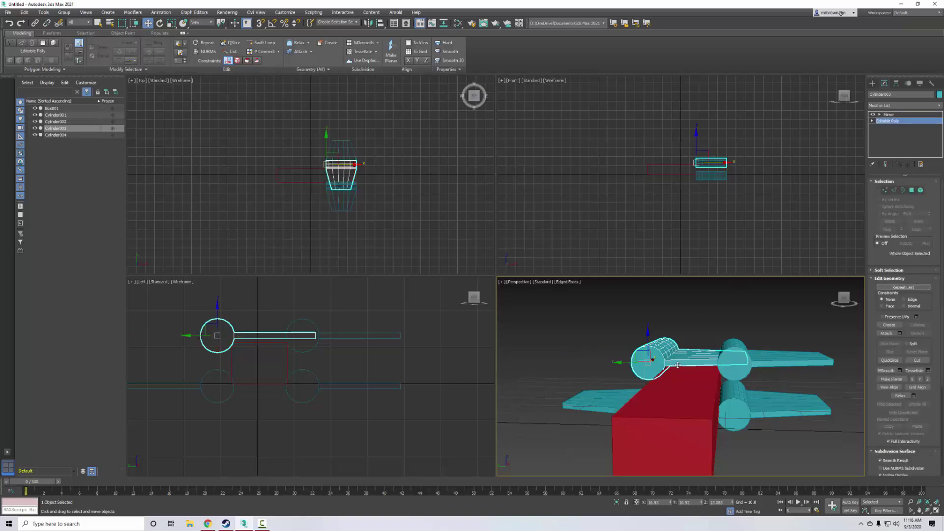
{"action": "left_click", "coordinate": [889, 115]}
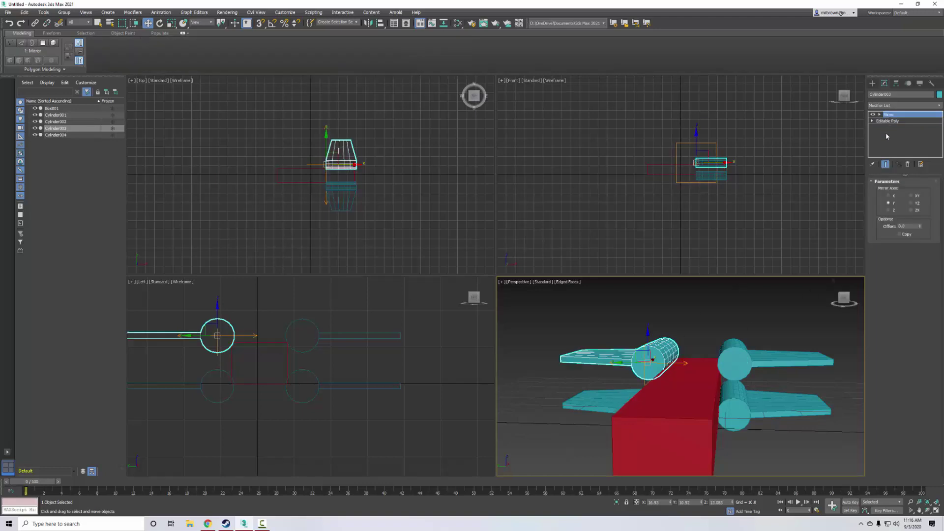
{"action": "right_click", "coordinate": [660, 345]}
{"action": "mouse_move", "coordinate": [682, 421]}
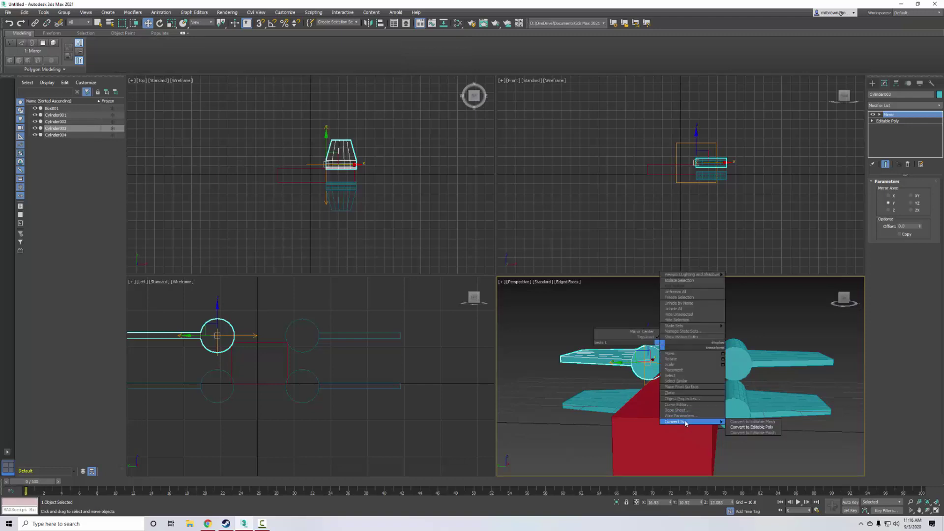
{"action": "left_click", "coordinate": [745, 432]}
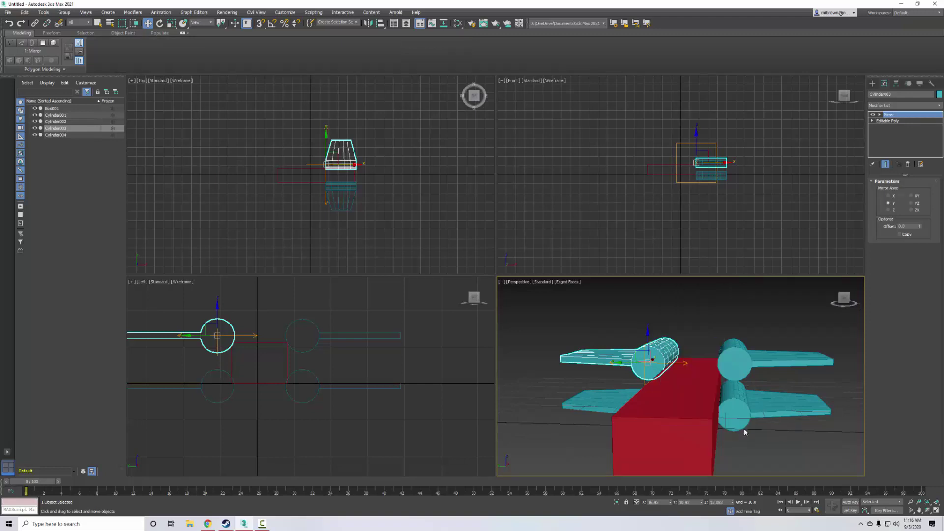
Convert the lower mirrored winged cylinder to Editable Poly.
{"action": "left_click", "coordinate": [603, 400]}
{"action": "right_click", "coordinate": [602, 397]}
{"action": "mouse_move", "coordinate": [634, 475]}
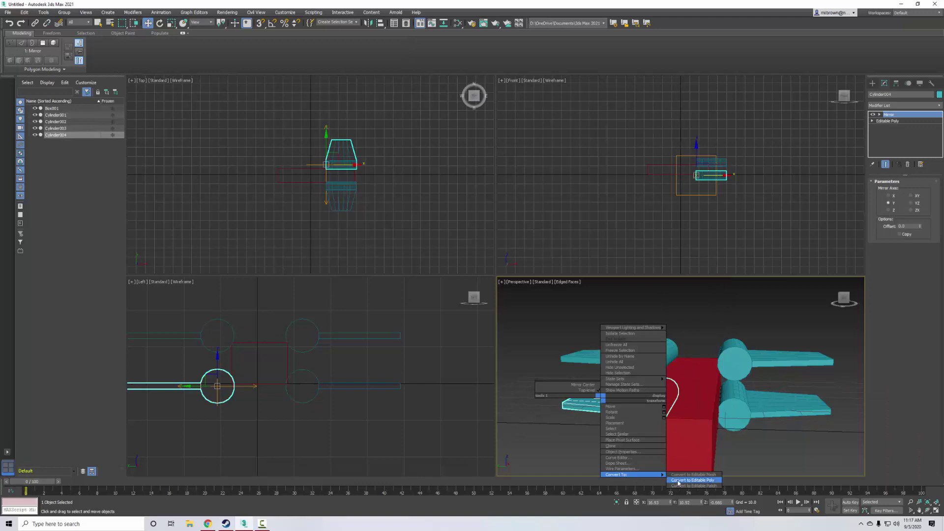
{"action": "left_click", "coordinate": [678, 481]}
Rotate the original upper winged cylinder about its long axis so its wing angles upward.
{"action": "middle_click_drag", "start_coordinate": [707, 360], "coordinate": [755, 325], "text": "alt"}
{"action": "left_click", "coordinate": [755, 324]}
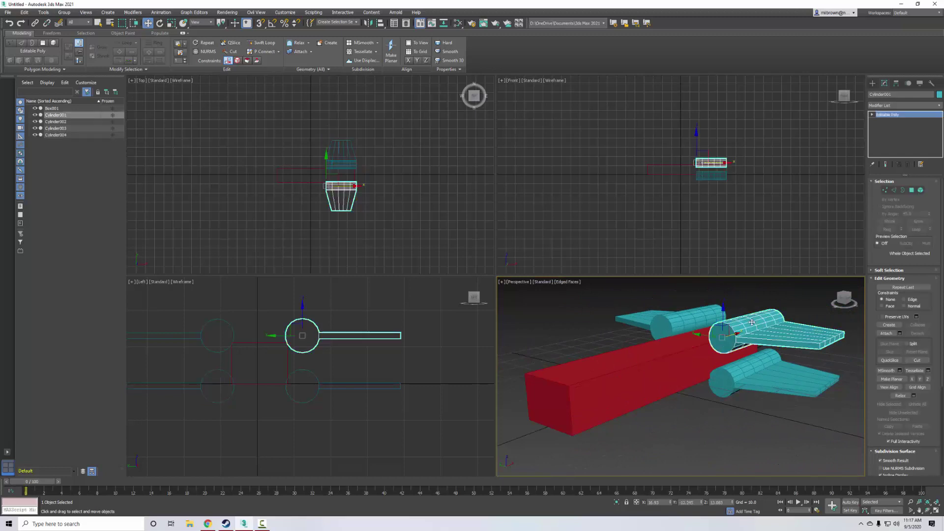
{"action": "key", "text": "e"}
{"action": "left_click_drag", "start_coordinate": [734, 318], "coordinate": [725, 301]}
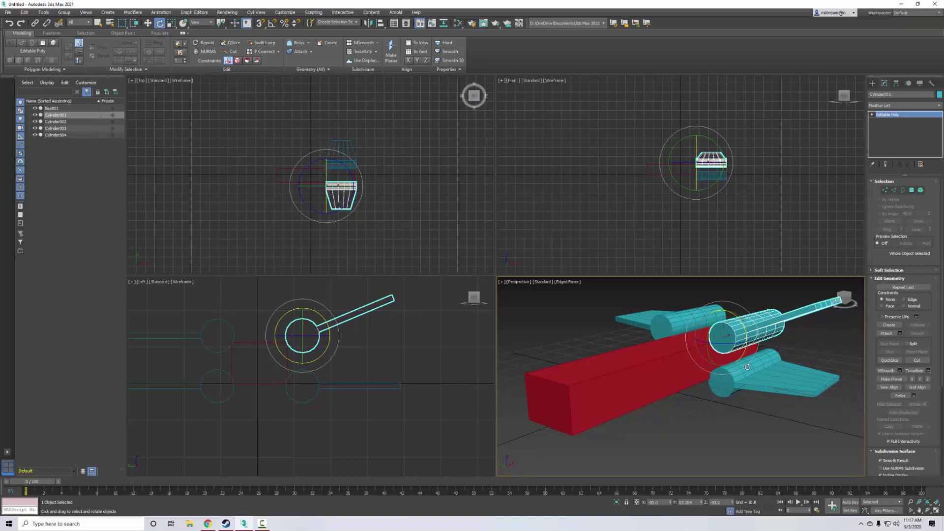
Rotate the original lower winged cylinder in the Left view so its wing angles downward, and deselect it.
{"action": "left_click", "coordinate": [340, 383]}
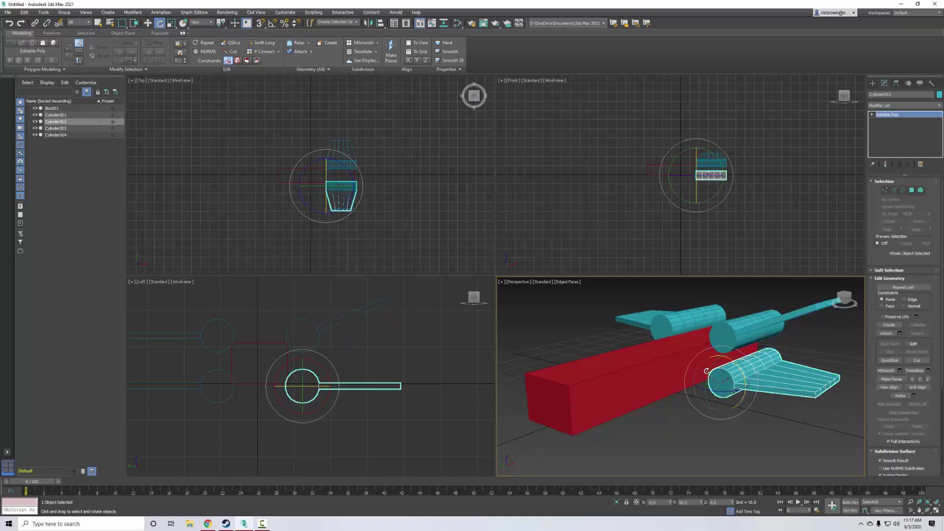
{"action": "left_click", "coordinate": [325, 370]}
{"action": "left_click_drag", "start_coordinate": [328, 369], "coordinate": [331, 372]}
{"action": "left_click", "coordinate": [717, 503]}
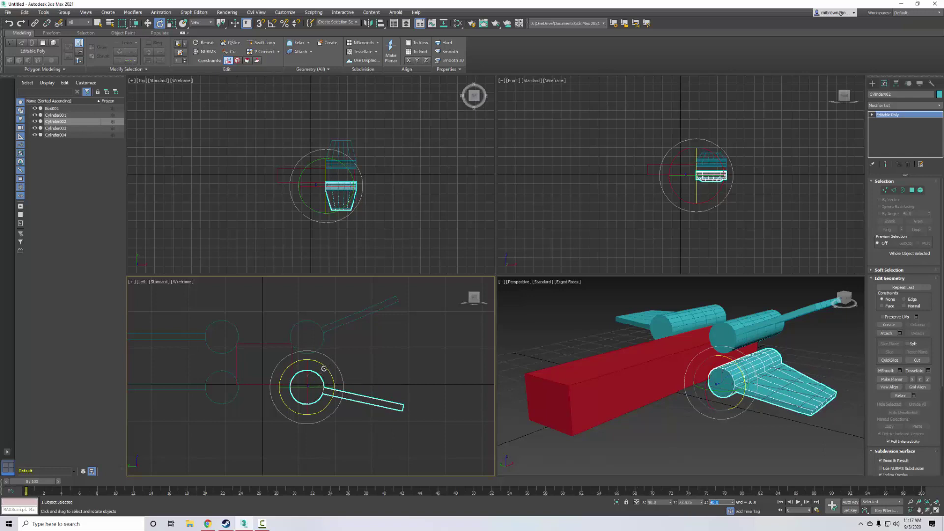
{"action": "left_click_drag", "start_coordinate": [326, 368], "coordinate": [337, 370]}
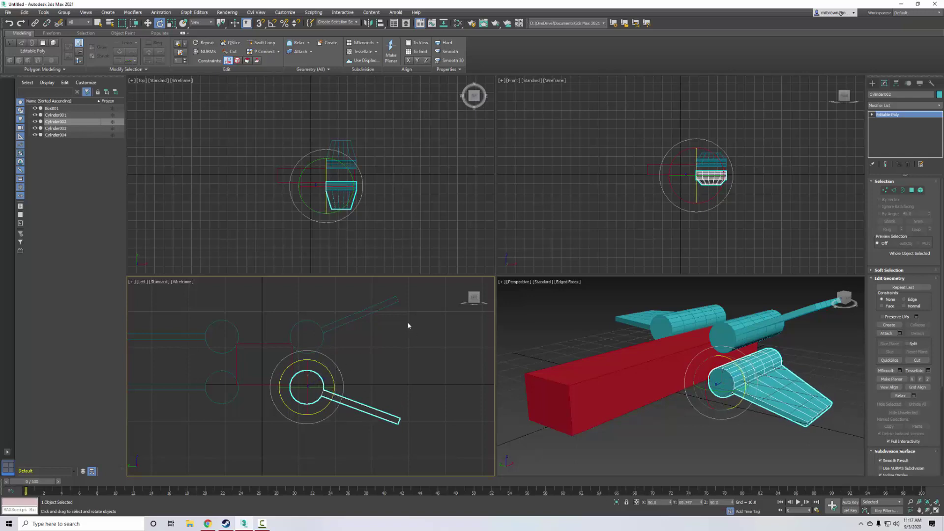
{"action": "left_click", "coordinate": [408, 370]}
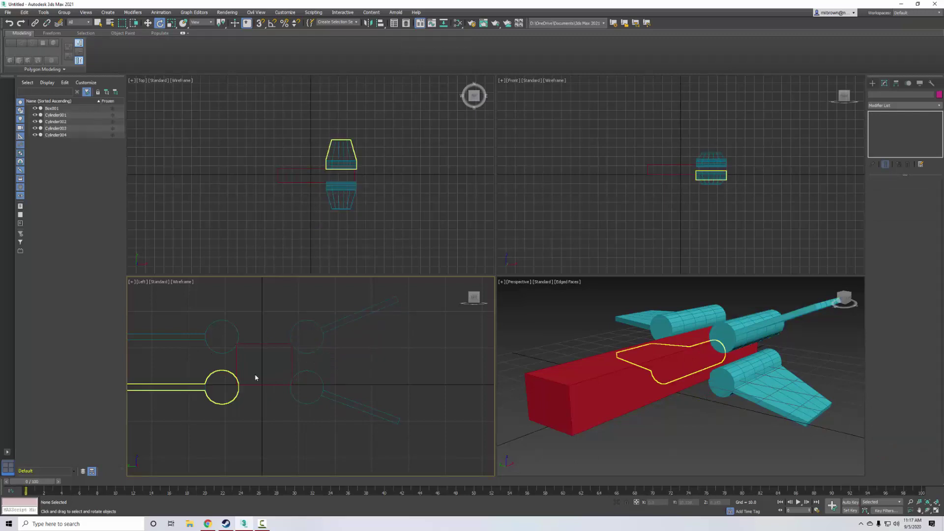
Maximize the Perspective view and convert the red box body to Editable Poly.
{"action": "scroll", "coordinate": [677, 366], "scroll_direction": "up", "scroll_amount": 2}
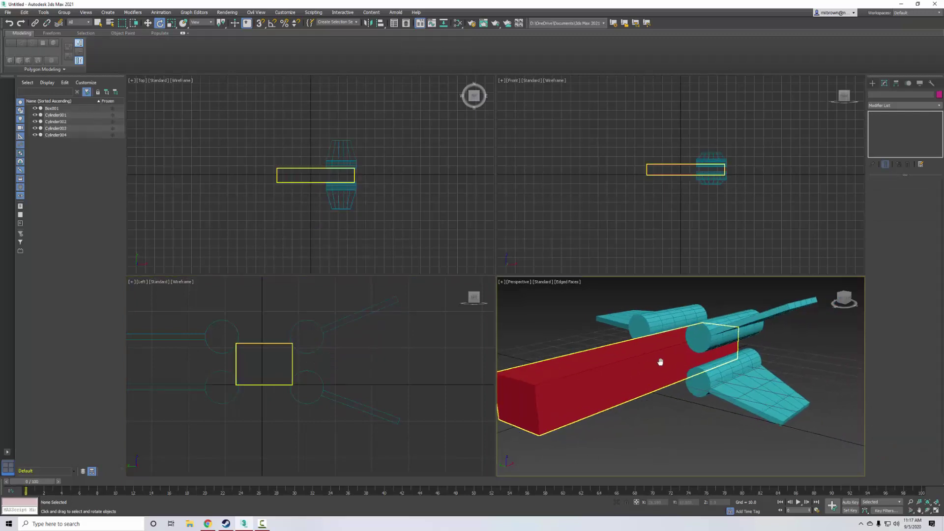
{"action": "key", "text": "alt+w"}
{"action": "middle_click_drag", "start_coordinate": [565, 255], "coordinate": [590, 300]}
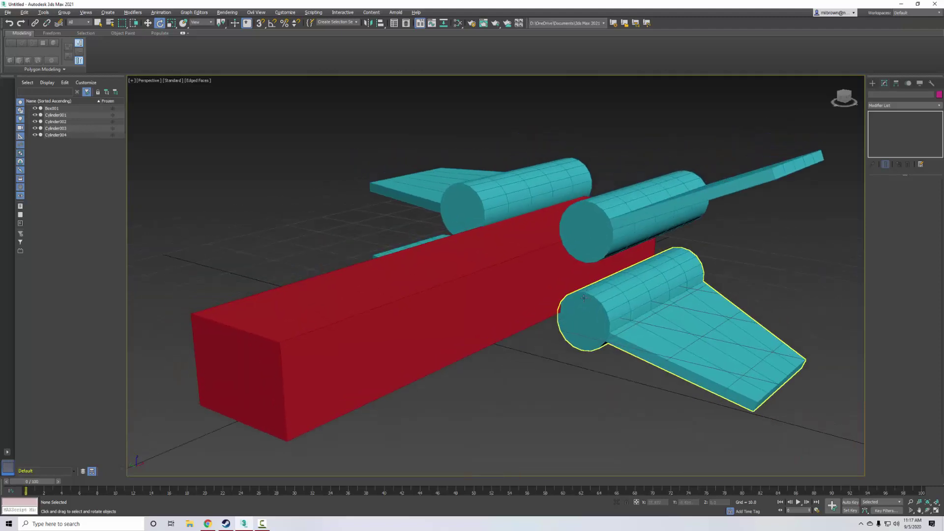
{"action": "left_click", "coordinate": [488, 292]}
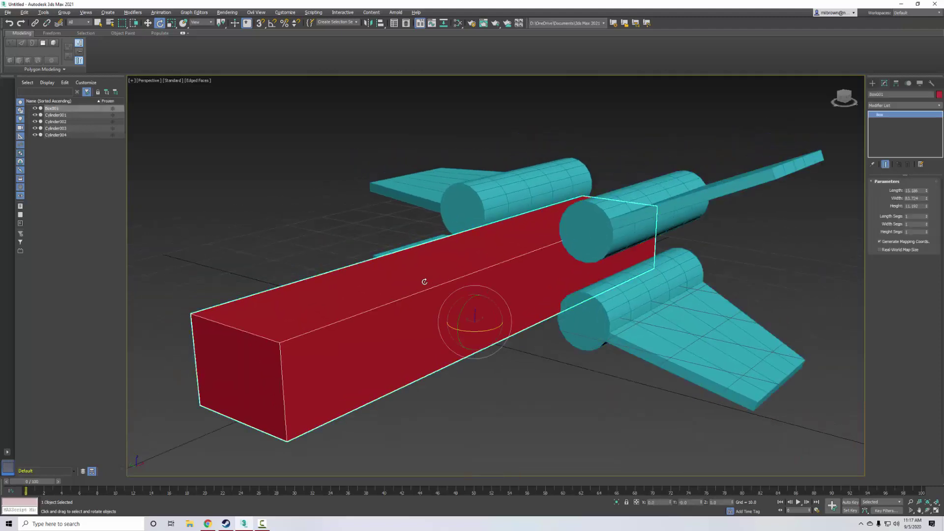
{"action": "right_click", "coordinate": [512, 273]}
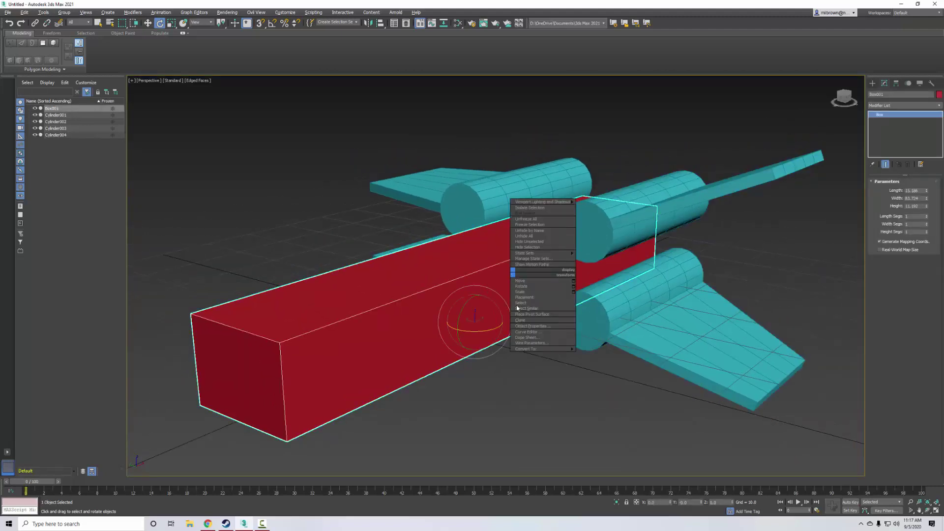
{"action": "mouse_move", "coordinate": [538, 349]}
{"action": "left_click", "coordinate": [592, 354]}
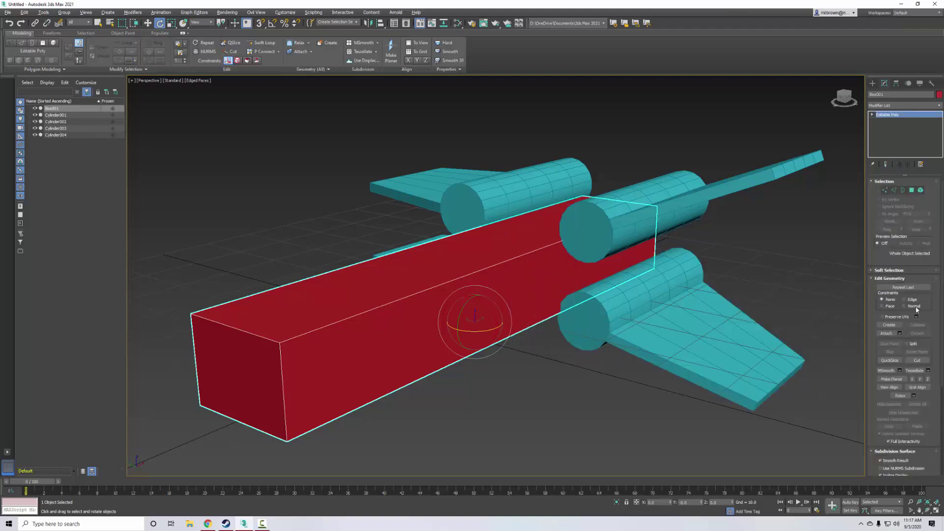
Attach all four winged cylinders to the box body so the craft is one object.
{"action": "key", "text": "1"}
{"action": "left_click", "coordinate": [888, 334]}
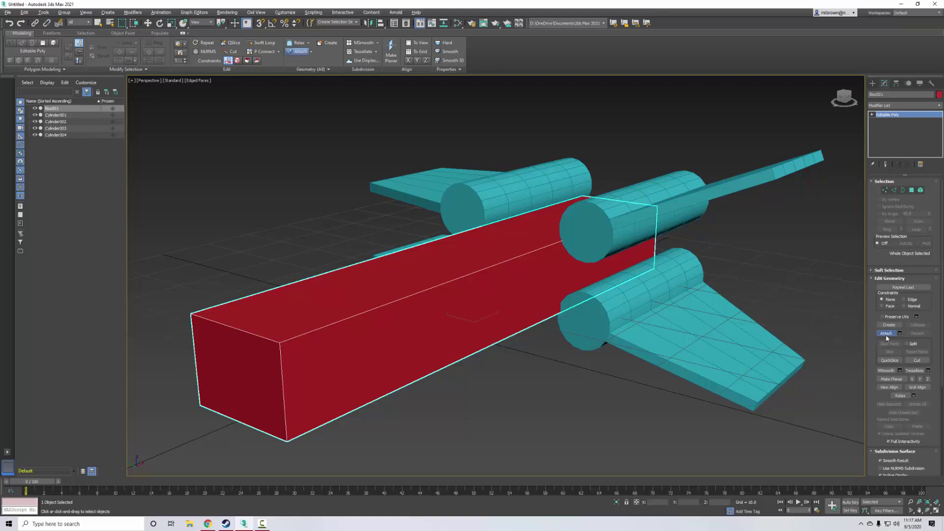
{"action": "left_click", "coordinate": [640, 211]}
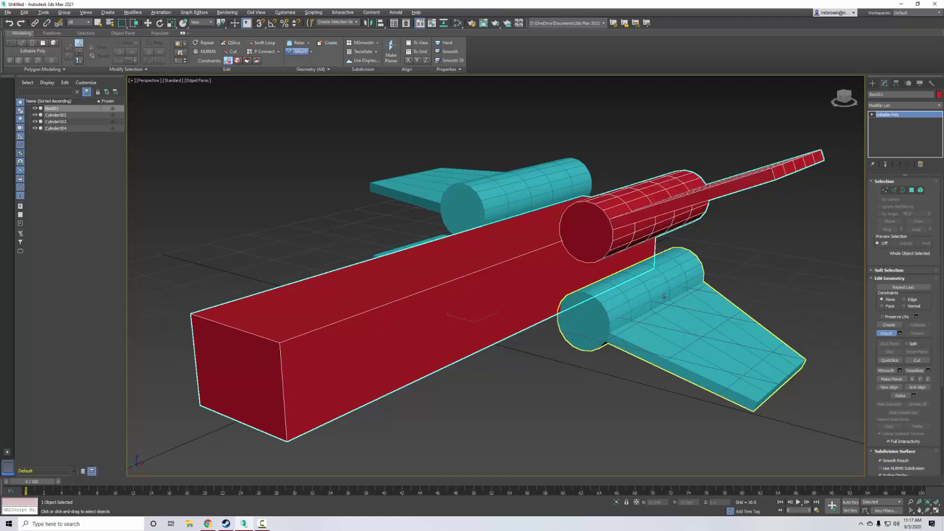
{"action": "left_click", "coordinate": [698, 324]}
{"action": "left_click", "coordinate": [489, 177]}
{"action": "middle_click_drag", "start_coordinate": [490, 176], "coordinate": [319, 276], "text": "alt"}
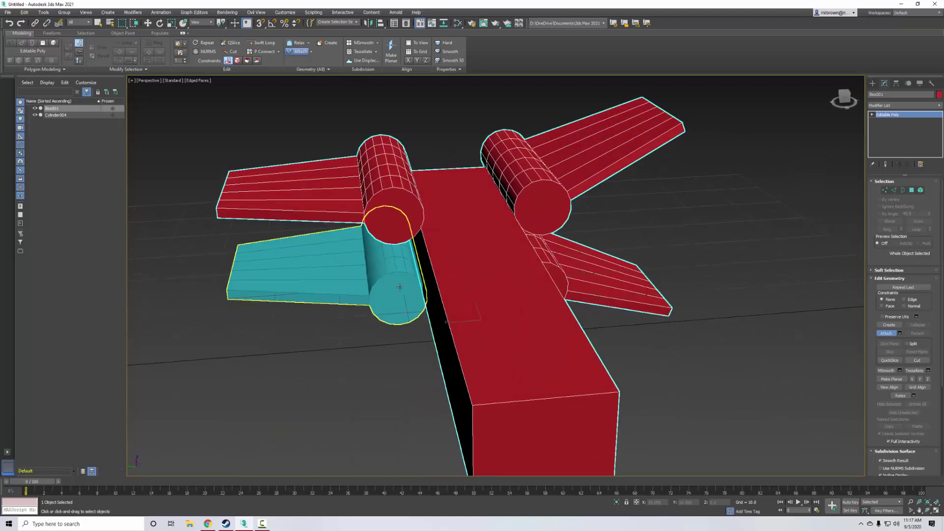
{"action": "left_click", "coordinate": [319, 275]}
{"action": "middle_click_drag", "start_coordinate": [605, 298], "coordinate": [560, 287], "text": "alt"}
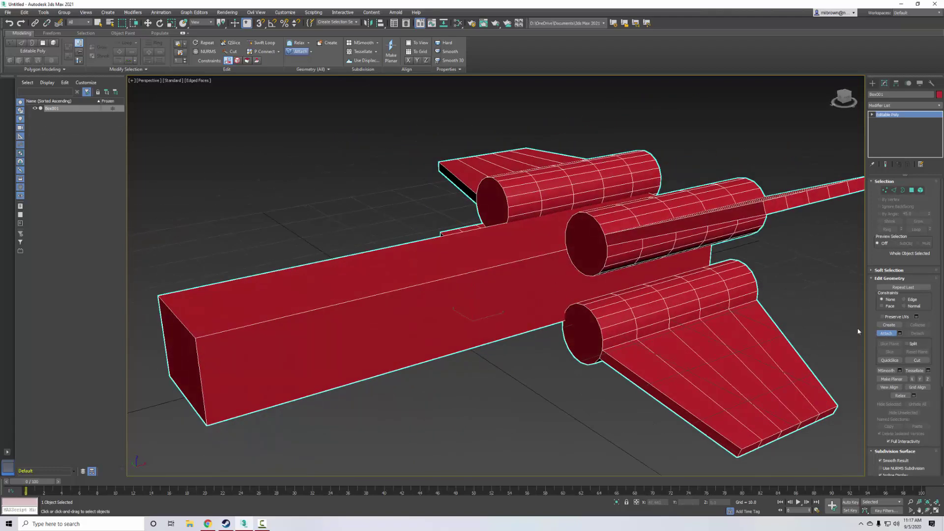
{"action": "left_click", "coordinate": [888, 334]}
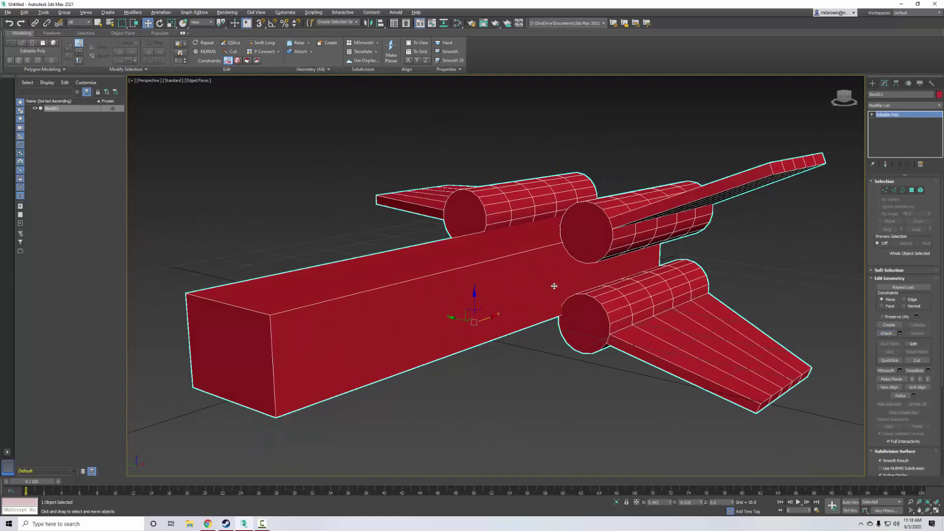
Switch the combined craft to Vertex sub-object editing.
{"action": "middle_click_drag", "start_coordinate": [544, 301], "coordinate": [536, 275], "text": "alt"}
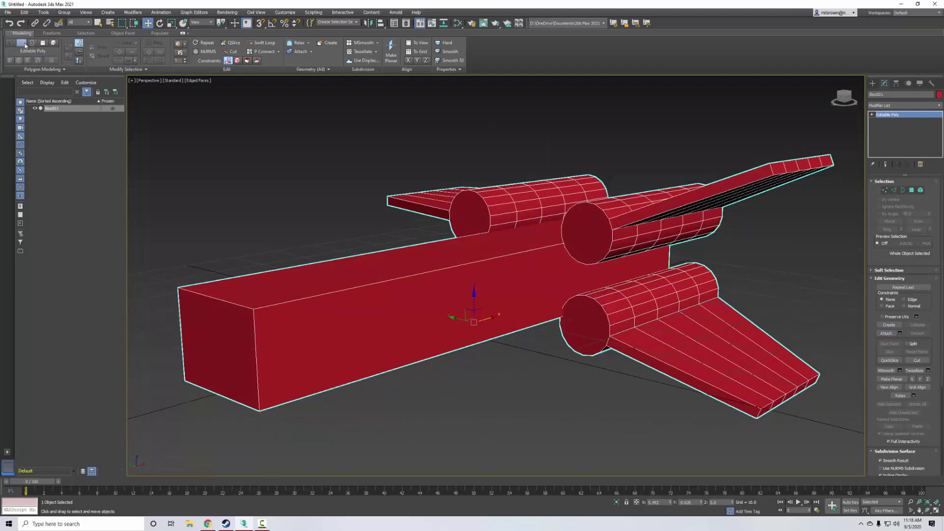
{"action": "left_click", "coordinate": [10, 43]}
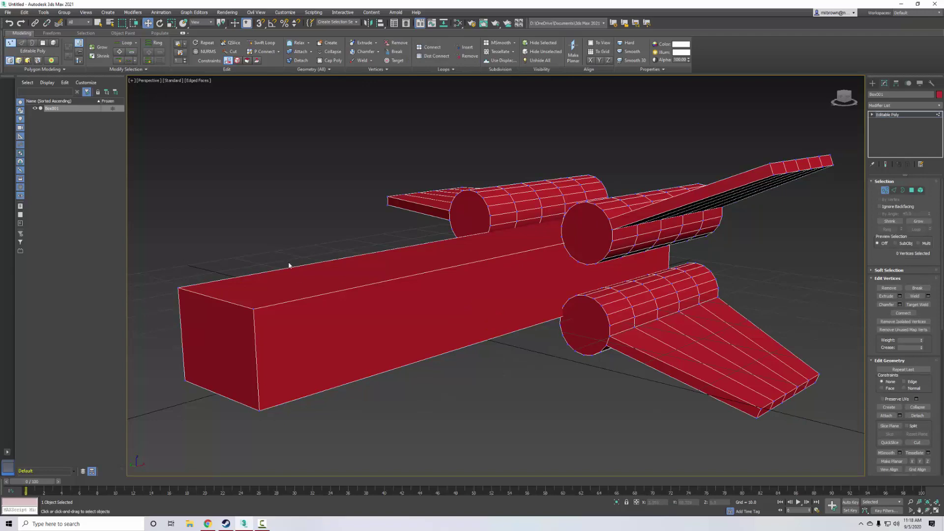
{"action": "middle_click_drag", "start_coordinate": [647, 273], "coordinate": [582, 253], "text": "alt"}
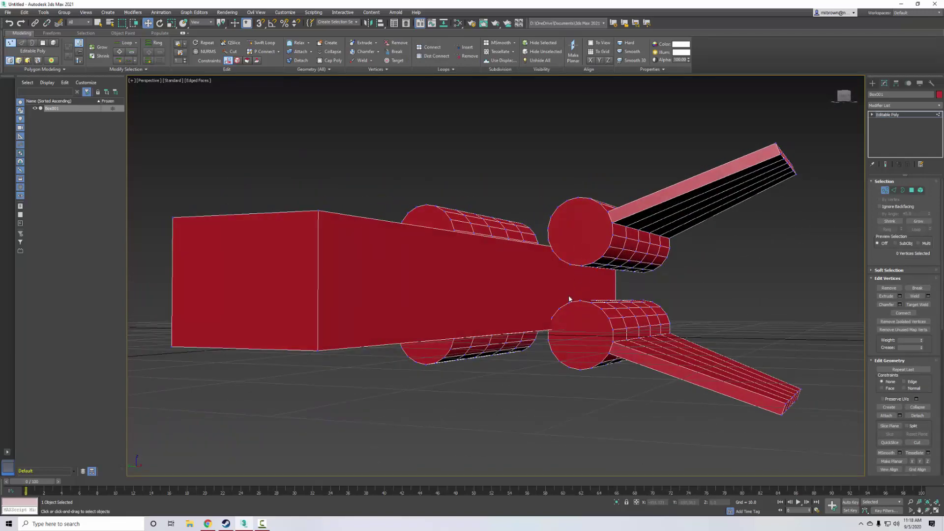
Try raising the upper front-rim vertices of the lower cylinder, and undo the move.
{"action": "left_click_drag", "start_coordinate": [587, 308], "coordinate": [587, 306]}
{"action": "left_click_drag", "start_coordinate": [576, 272], "coordinate": [592, 256]}
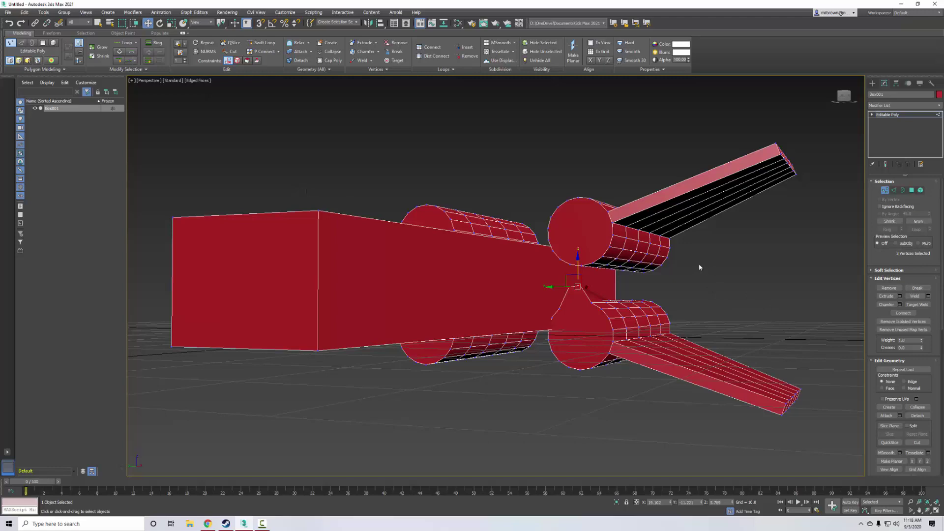
{"action": "key", "text": "ctrl+z"}
{"action": "mouse_move", "coordinate": [565, 238]}
{"action": "middle_mouse_down", "text": "alt"}
{"action": "mouse_move", "coordinate": [587, 247]}
{"action": "mouse_move", "coordinate": [565, 248]}
{"action": "middle_mouse_up", "text": "alt"}
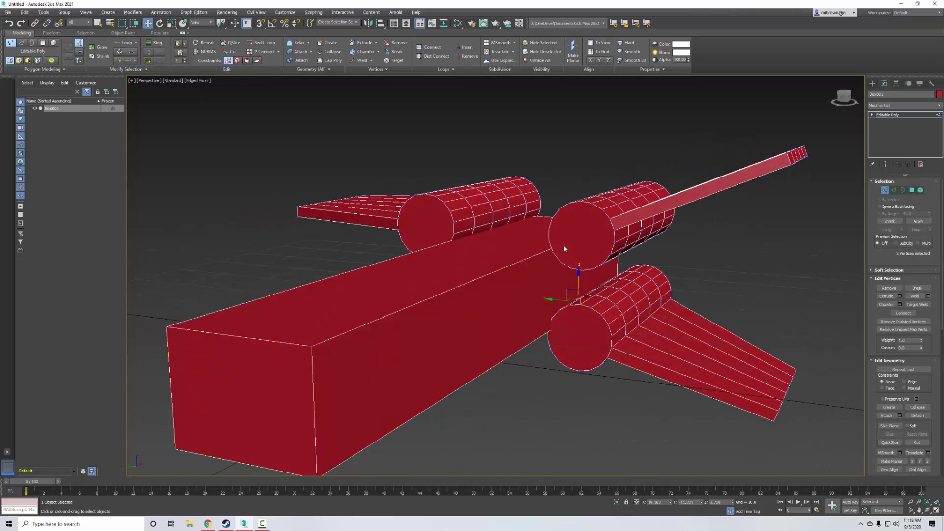